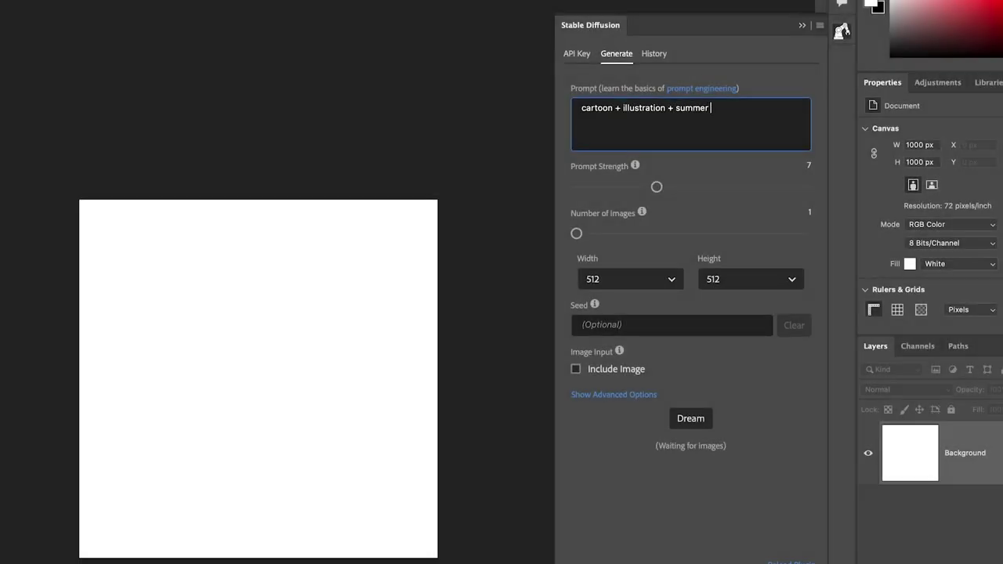
Step: Generate the summer camp cafeteria image, scale it to fill the canvas, and apply the cartoon action
left_click(690, 417)
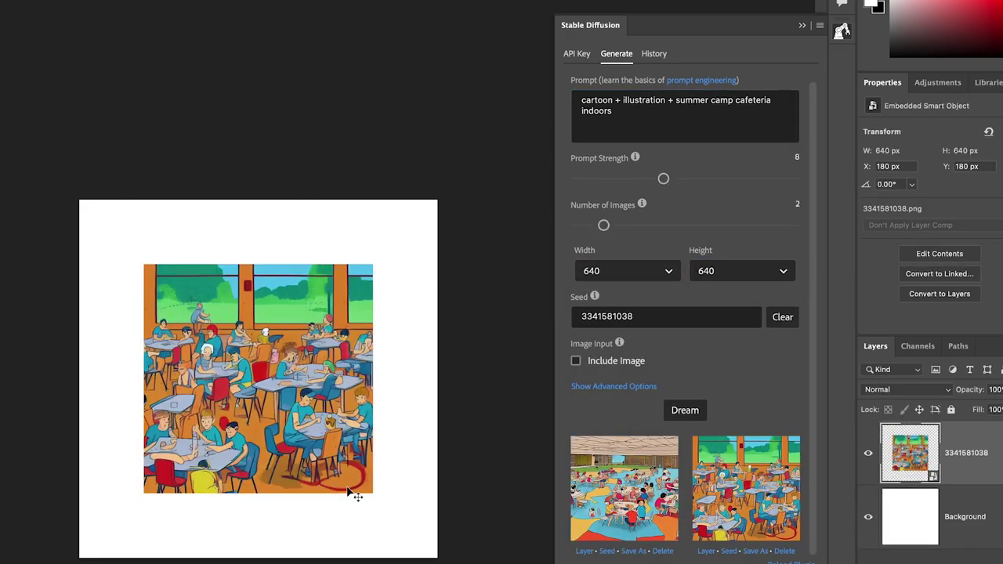
left_click_drag(139, 264, 68, 201)
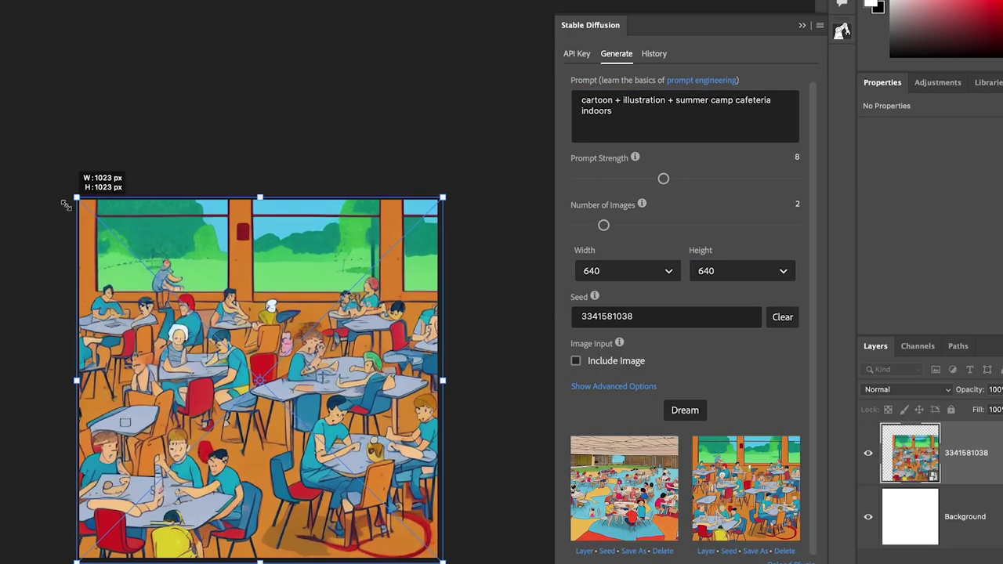
right_click(978, 438)
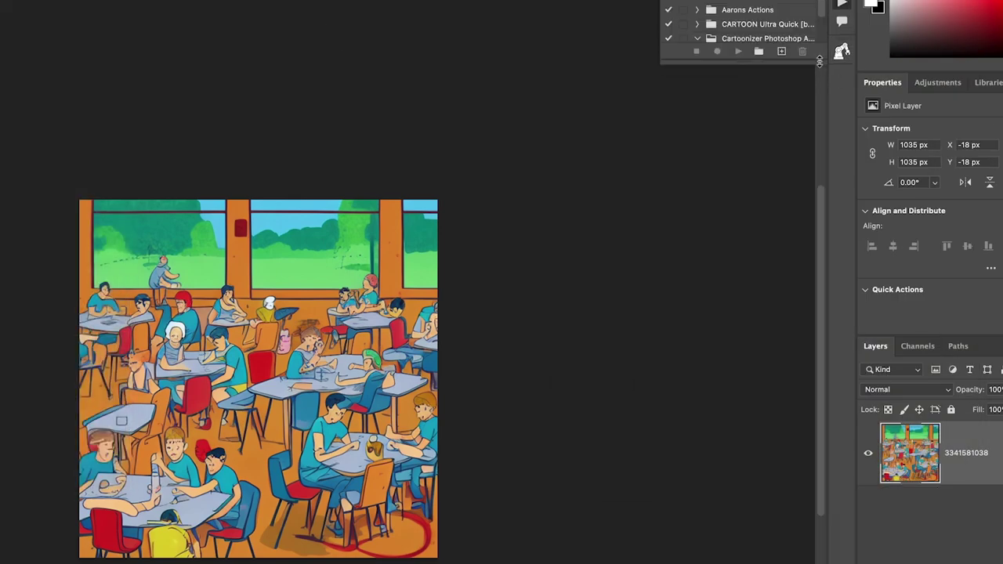
left_click_drag(819, 61, 819, 145)
left_click(737, 136)
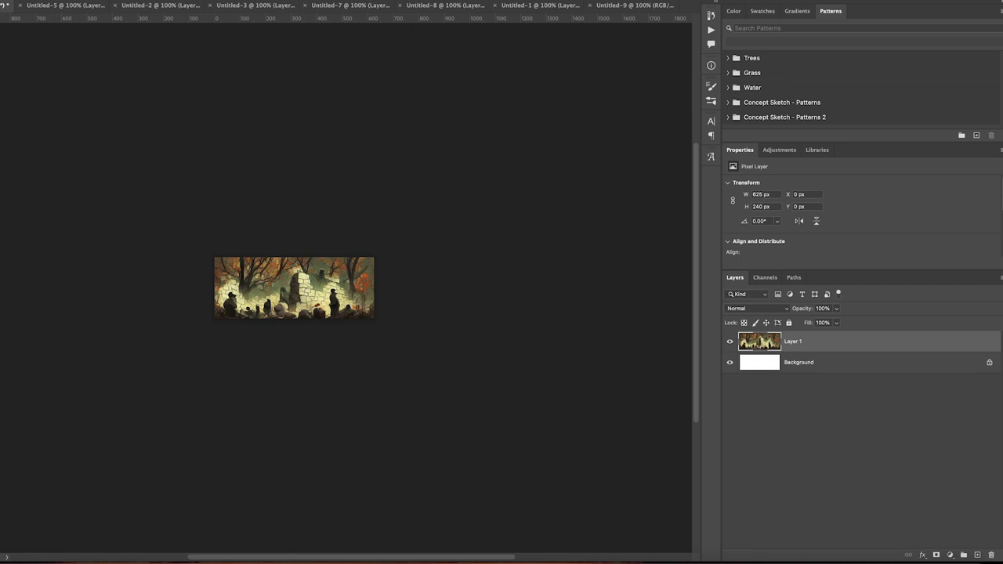
Step: Switch on Super Zoom in Neural Filters for the ruins image
left_click(105, 0)
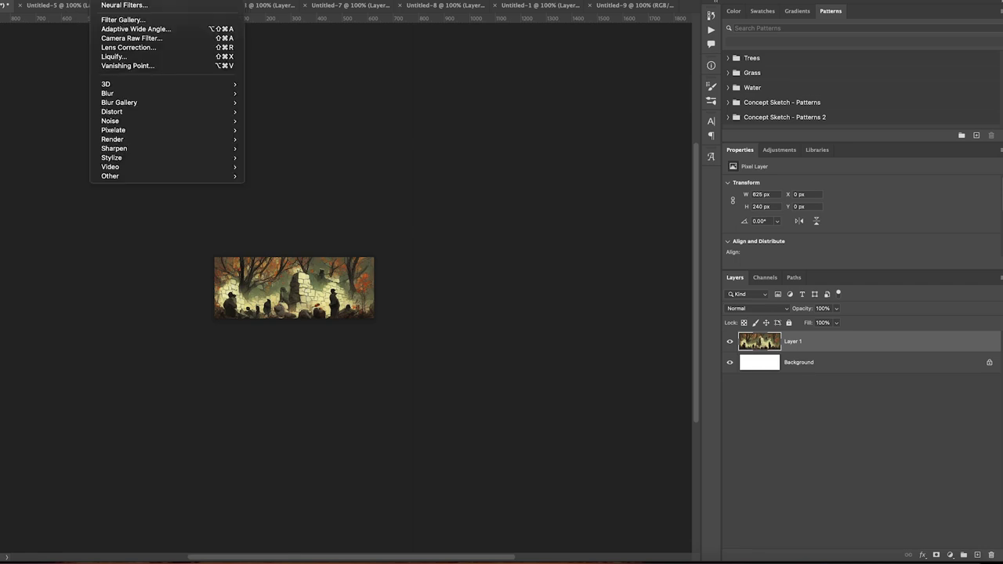
left_click(121, 5)
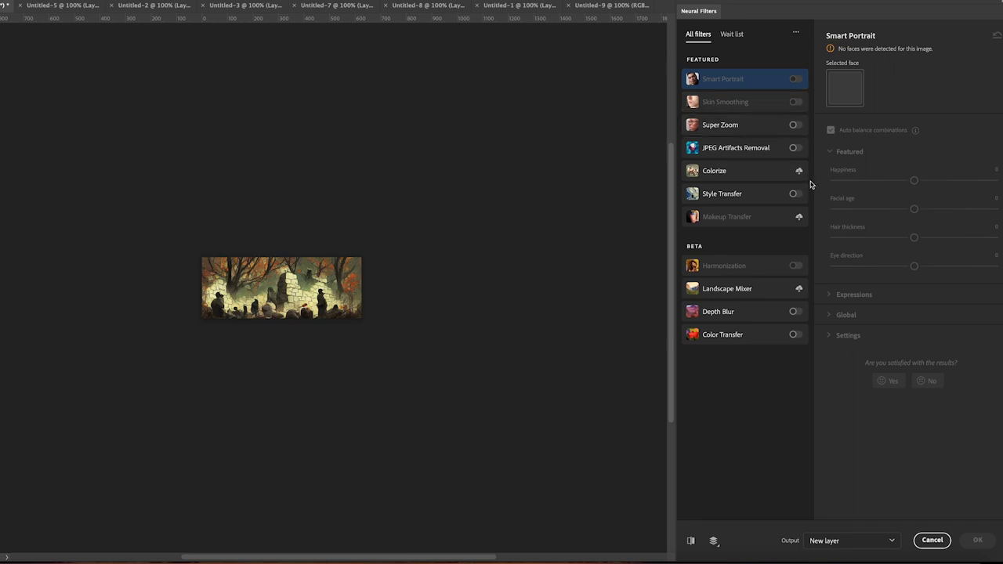
left_click(793, 125)
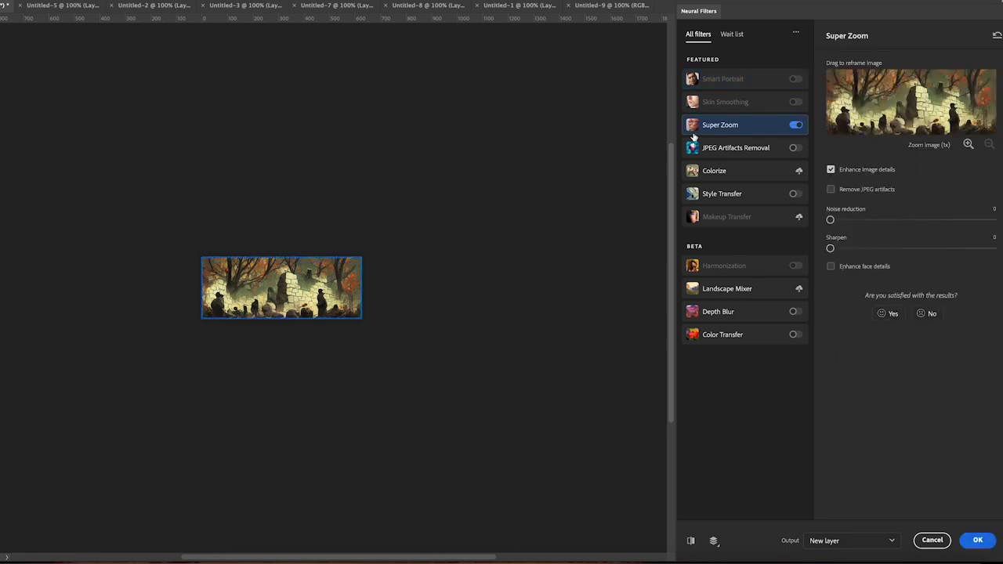
Step: Set Super Zoom output to New document and raise magnification to 2500×960 px
left_click(843, 540)
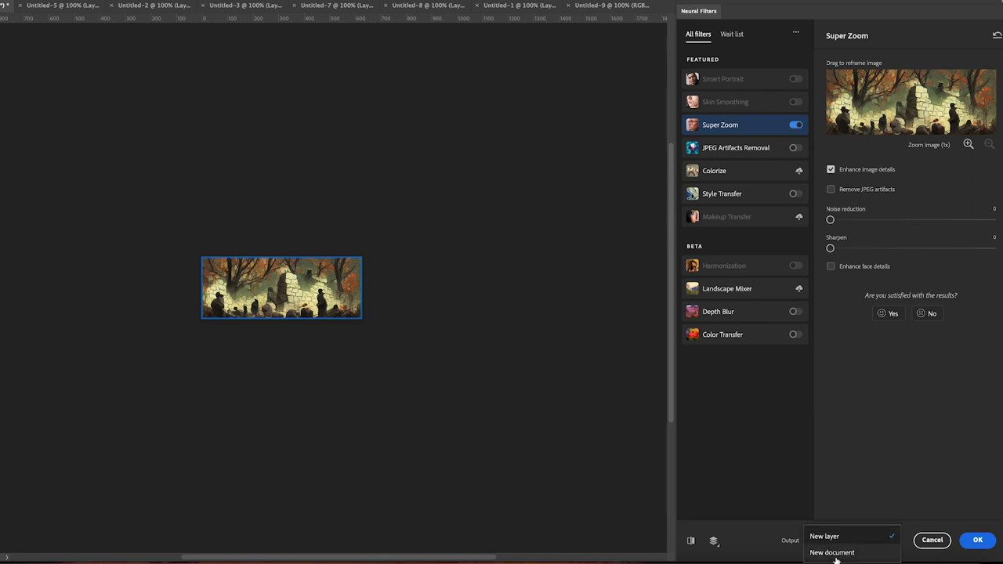
left_click(834, 551)
scroll(879, 539, "up", 2)
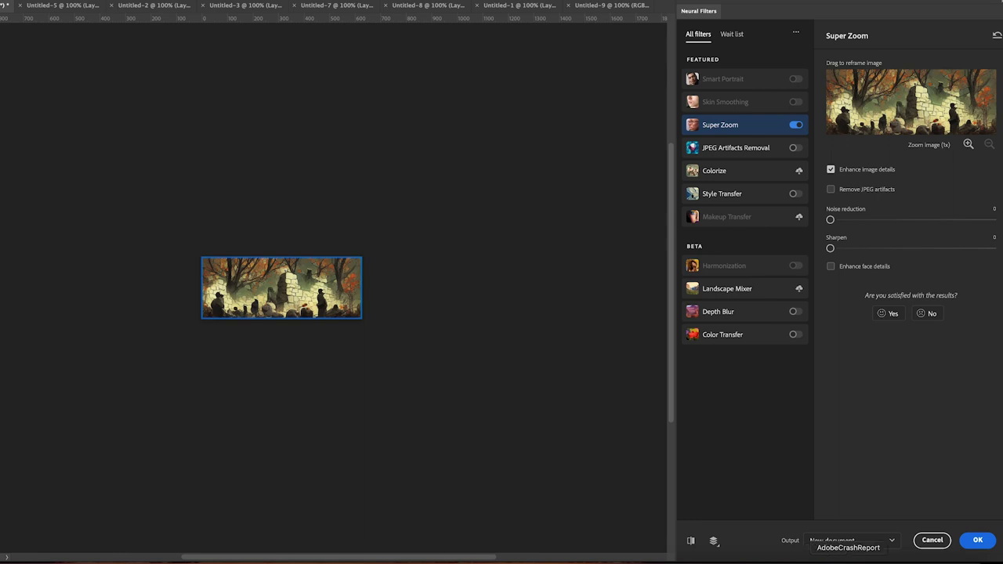
scroll(869, 540, "down", 2)
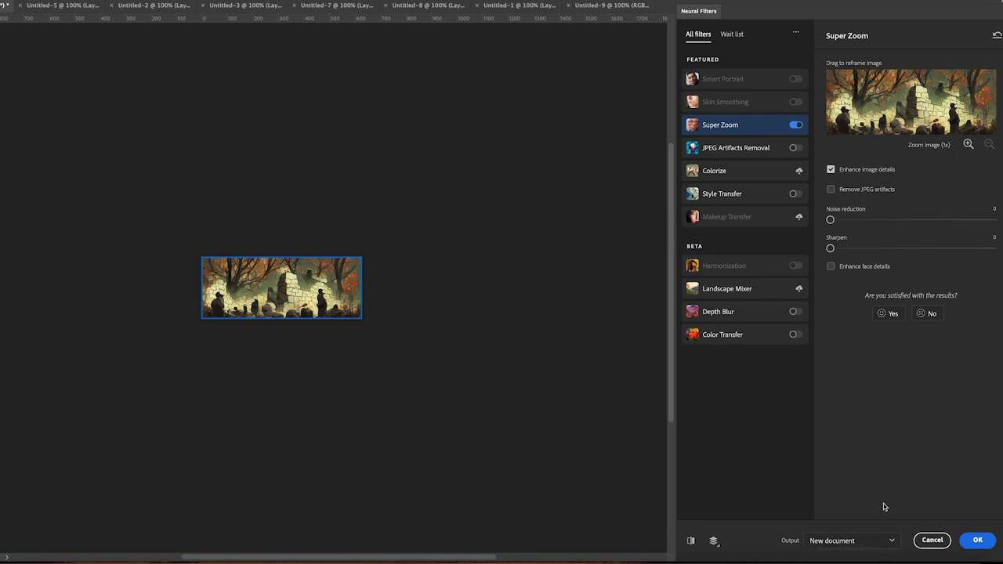
left_click(967, 145)
left_click(968, 145)
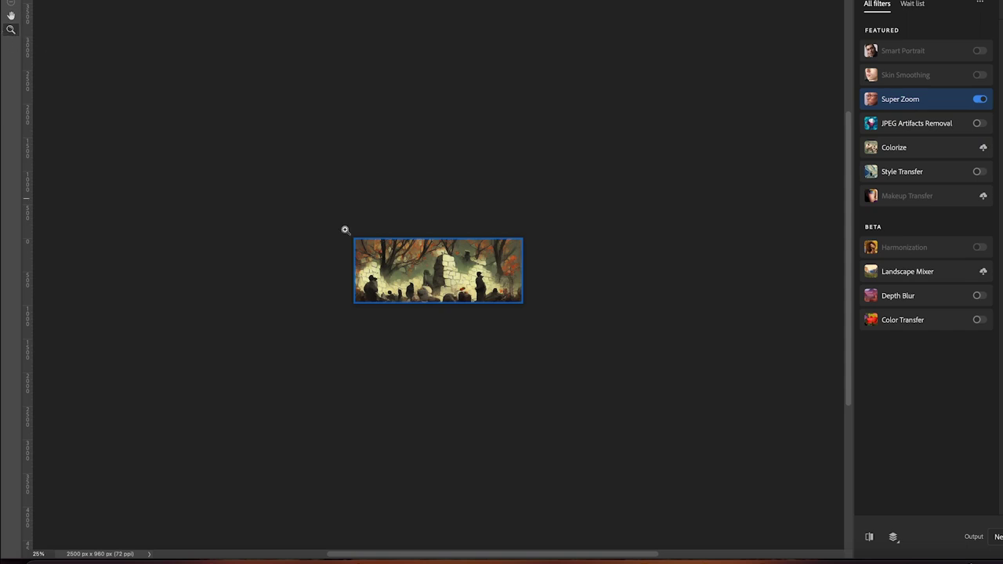
Step: Upscale the ruins with JPEG artifact removal off and Sharpen lowered to 24
left_click(511, 268)
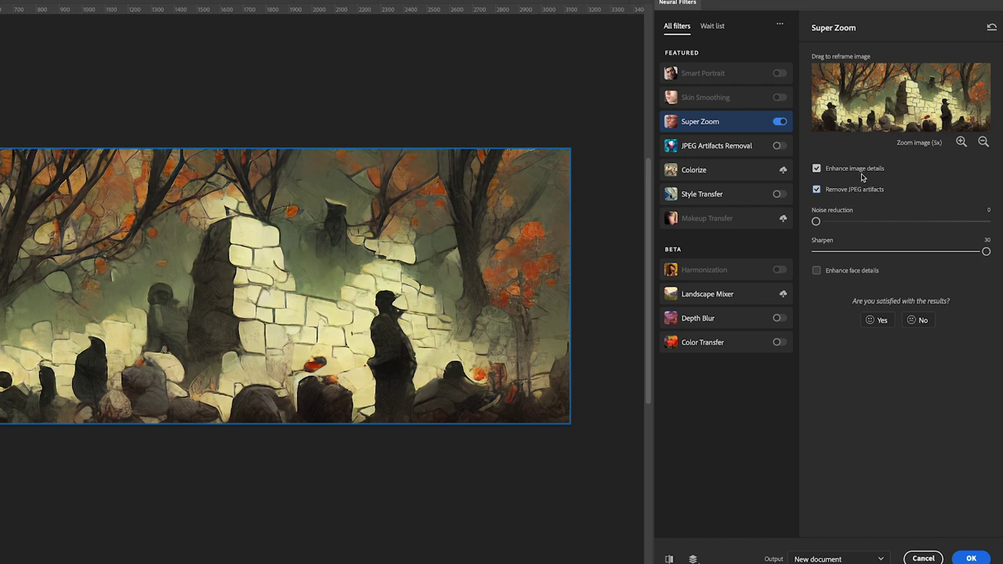
left_click(816, 190)
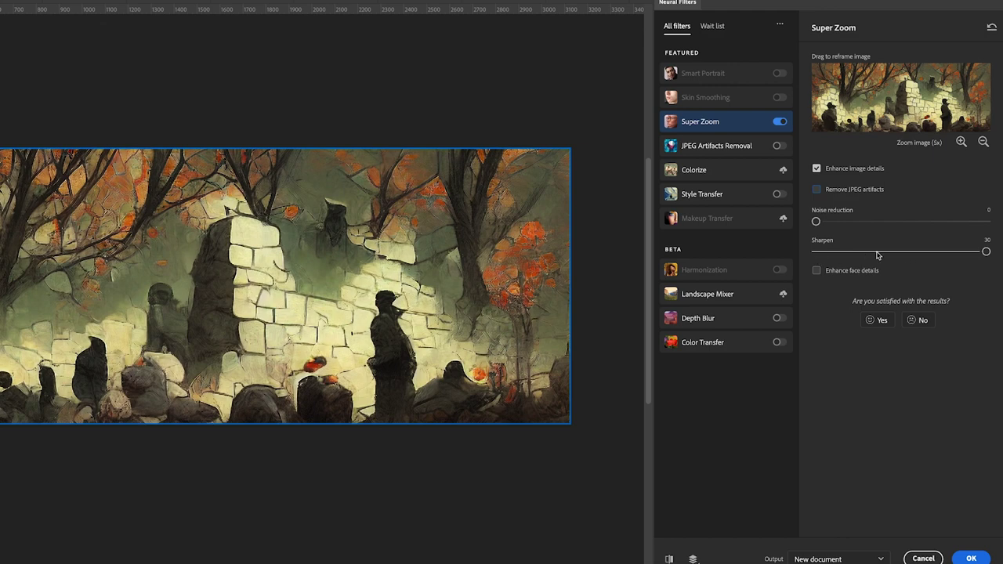
left_click_drag(985, 252, 951, 251)
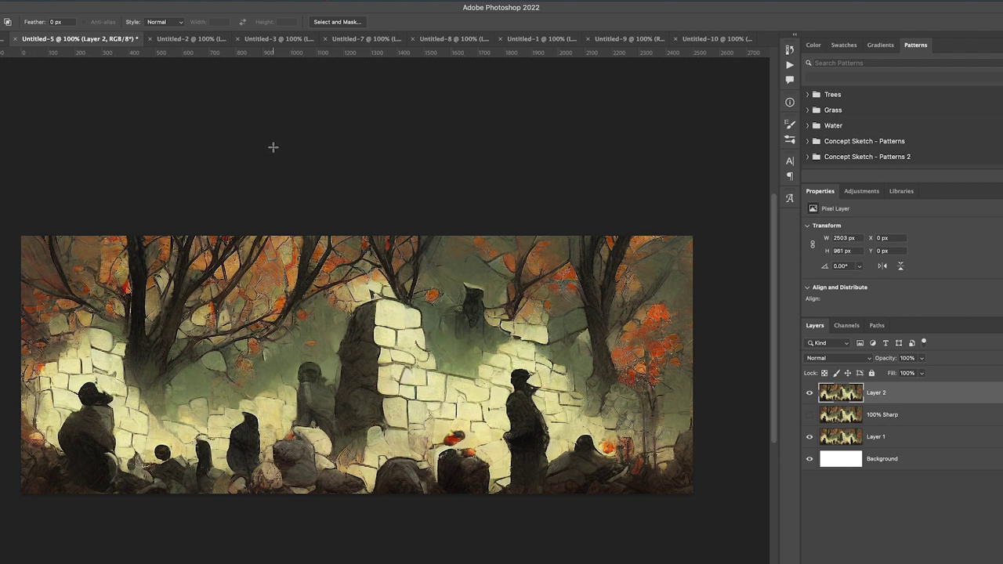
left_click(205, 38)
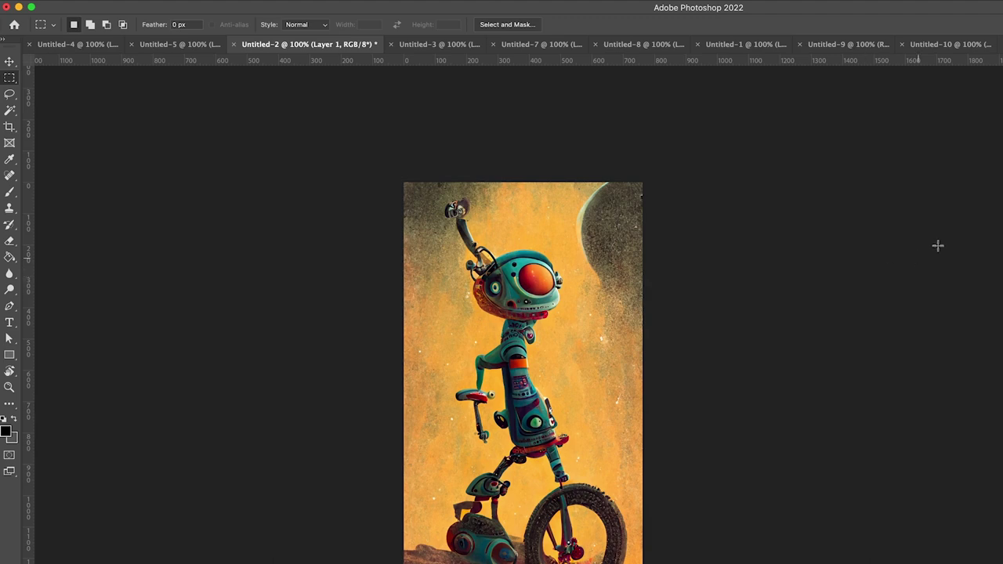
Step: Select the robot using Select Subject in Cloud mode and clear it to white
left_click(9, 111)
left_click(536, 25)
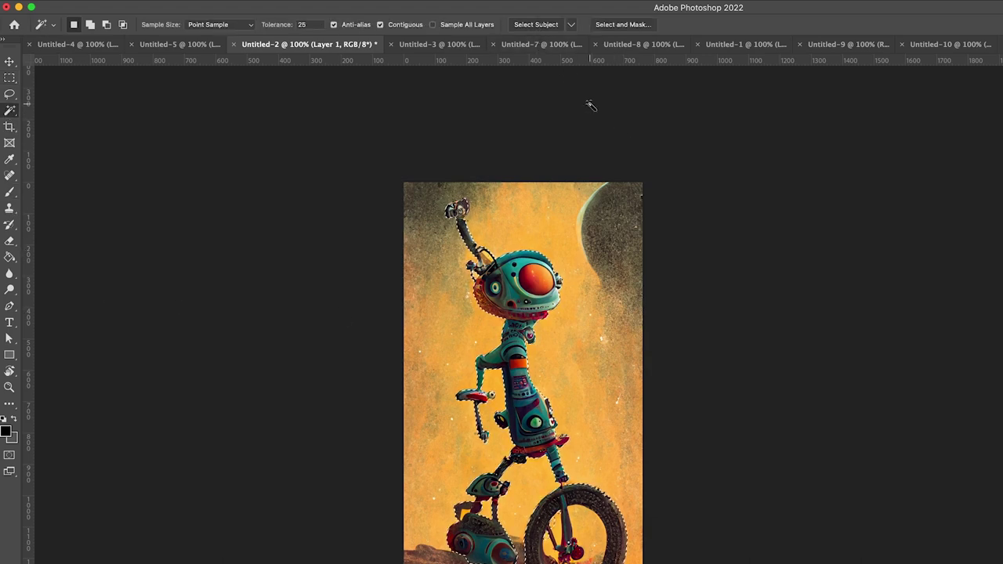
key("BackSpace")
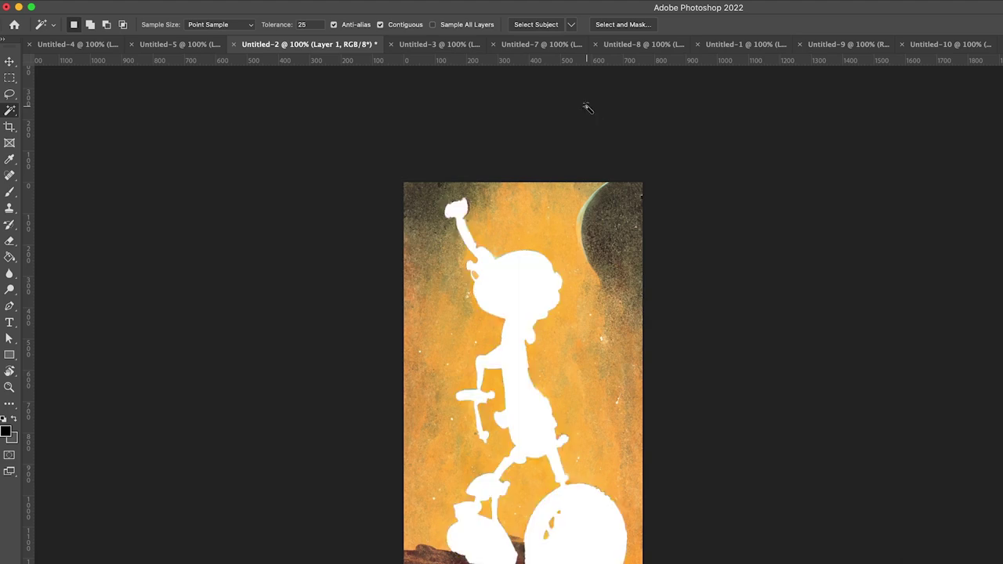
key("super+z")
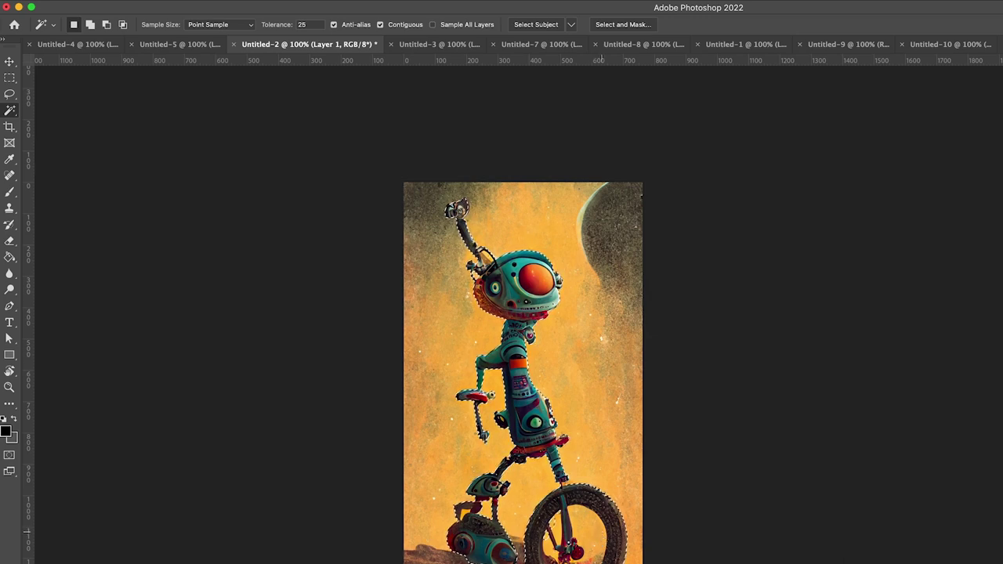
left_click(571, 25)
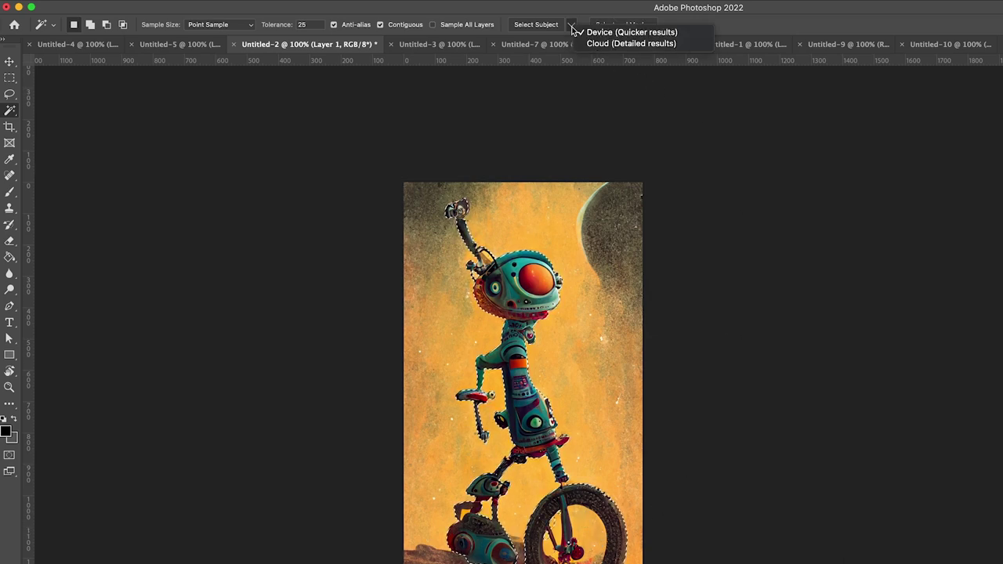
left_click(611, 44)
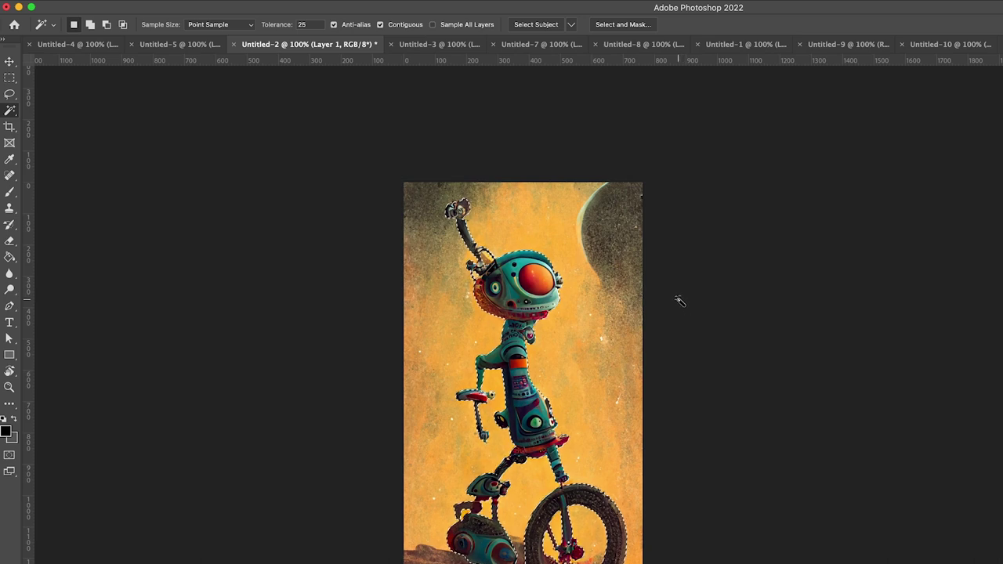
key("BackSpace")
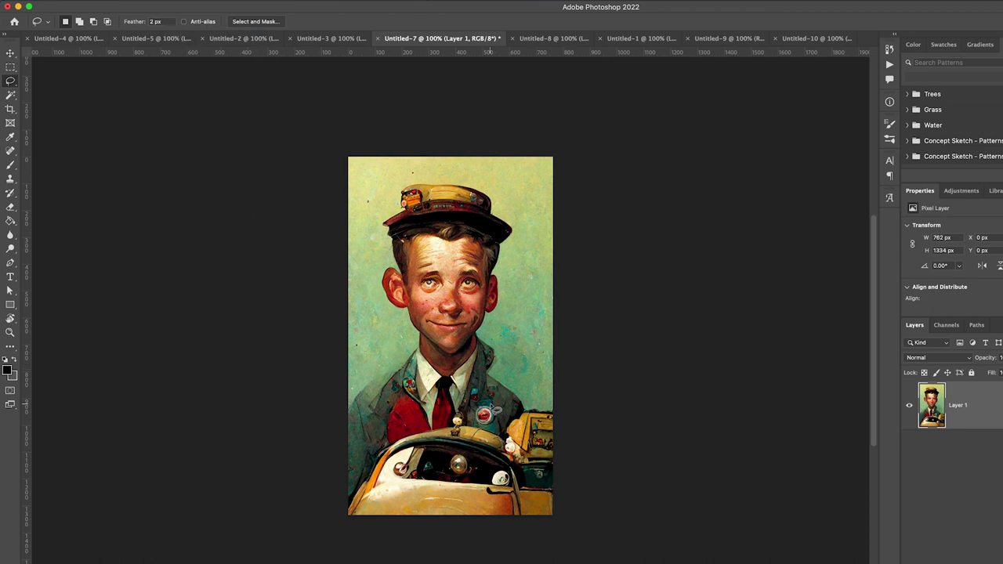
Step: Lasso the jacket badge and content-aware fill it onto the current layer
mouse_move(475, 407)
left_mouse_down()
mouse_move(480, 423)
mouse_move(493, 425)
mouse_move(498, 413)
left_mouse_up()
left_click(101, 3)
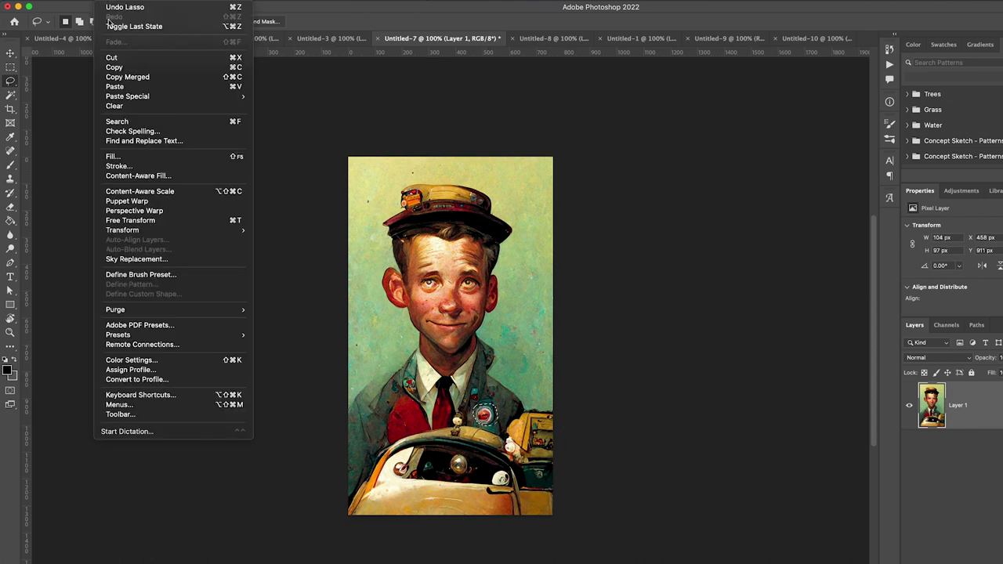
left_click(158, 180)
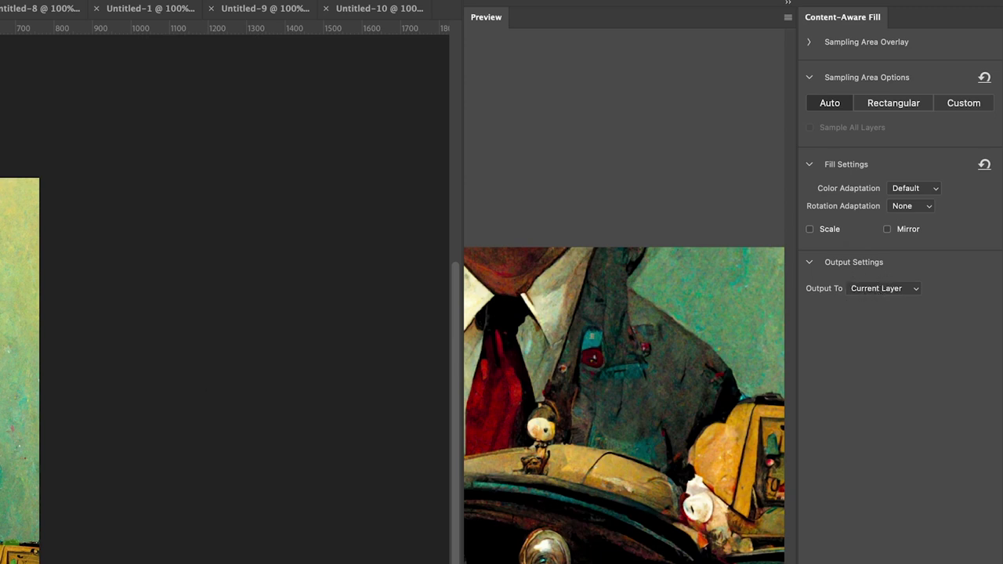
left_click(874, 289)
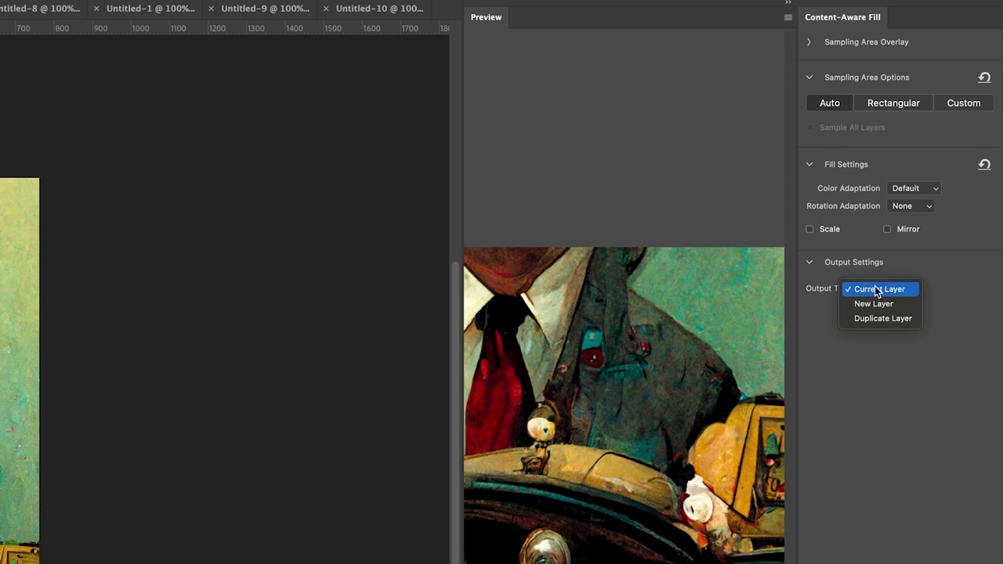
left_click(875, 287)
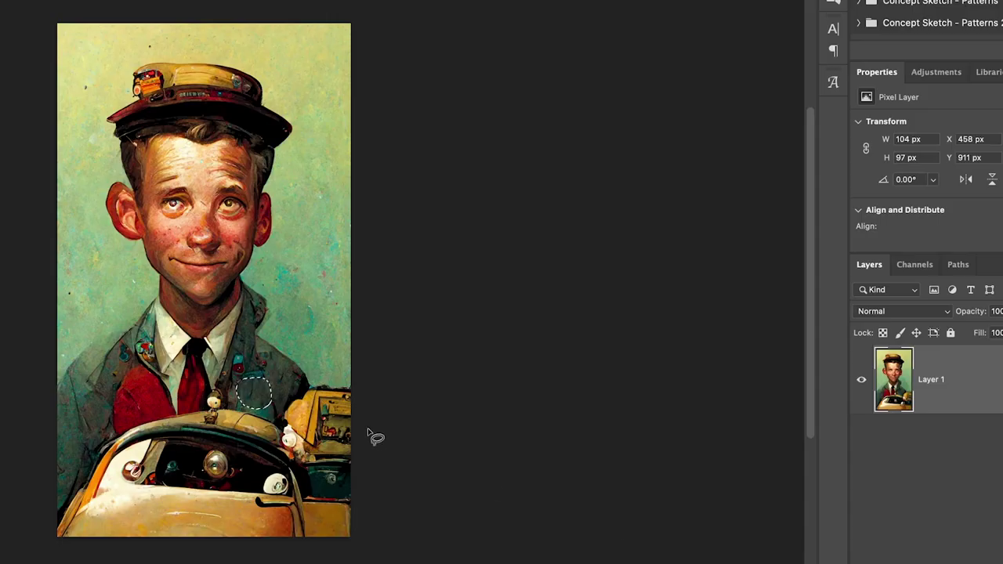
right_click(290, 382)
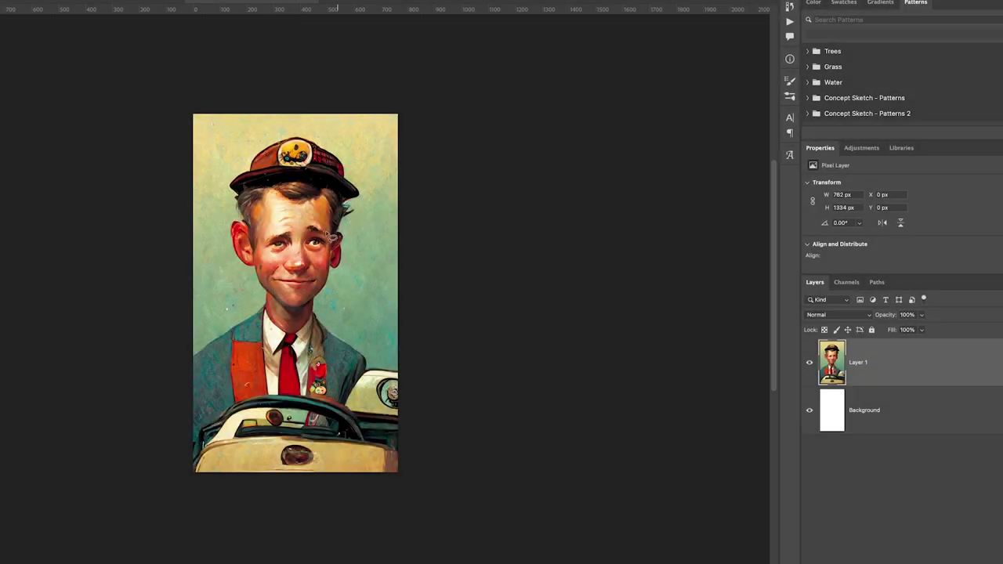
Step: Shorten the portrait layer from the bottom to 762×981 px
key("ctrl+t")
left_click_drag(297, 475, 300, 427)
key("Return")
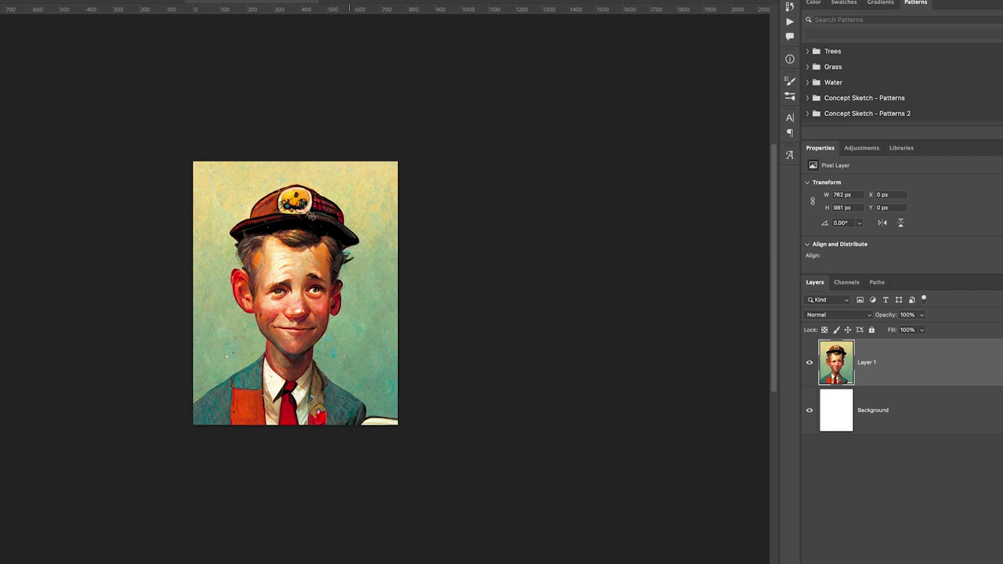
Step: Crop the canvas taller, extending it upward to 1315 px
left_click(274, 173)
left_click_drag(291, 159, 293, 108)
key("Return")
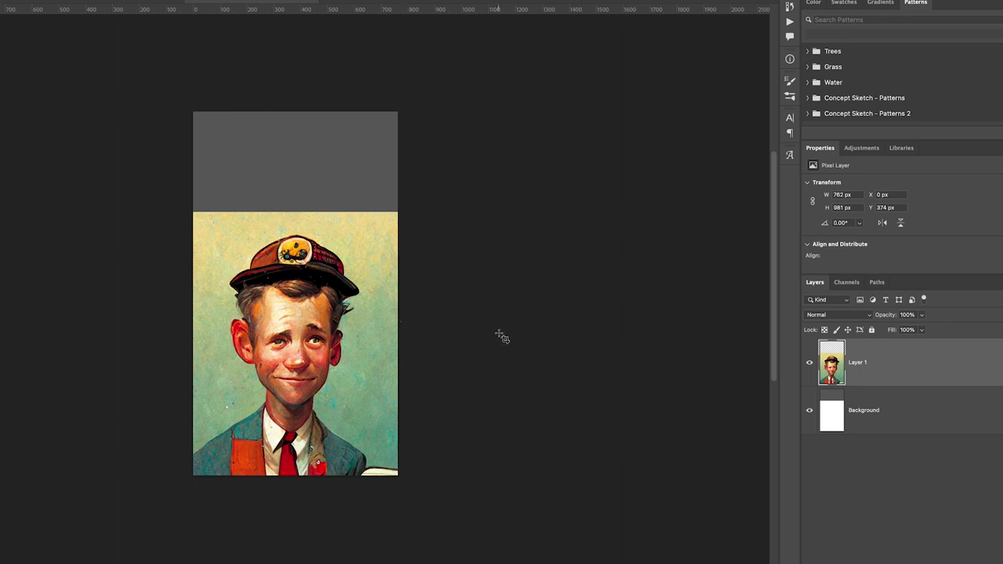
Step: Merge the portrait with the background and content-aware fill the empty top band
left_click(883, 409, "shift")
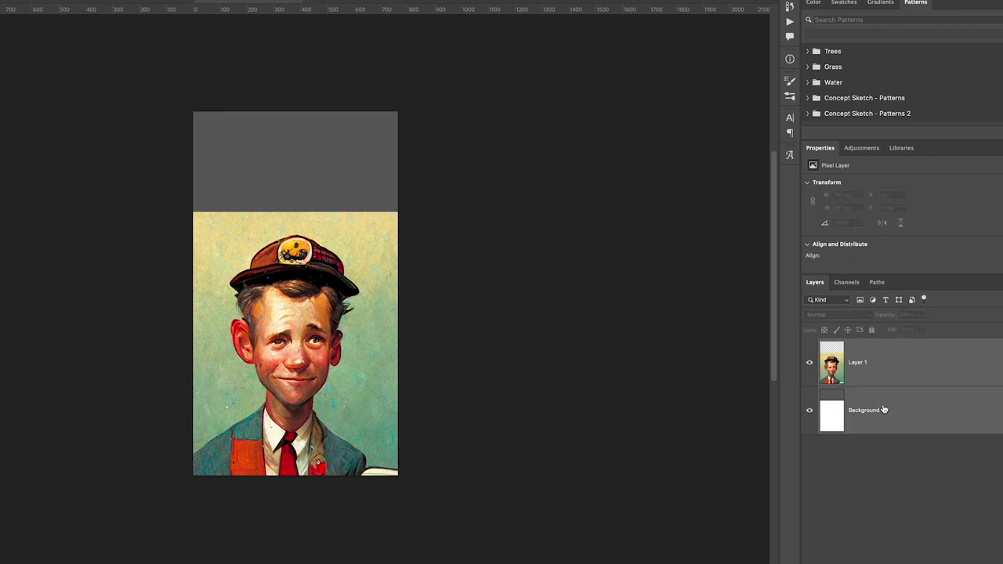
key("ctrl+e")
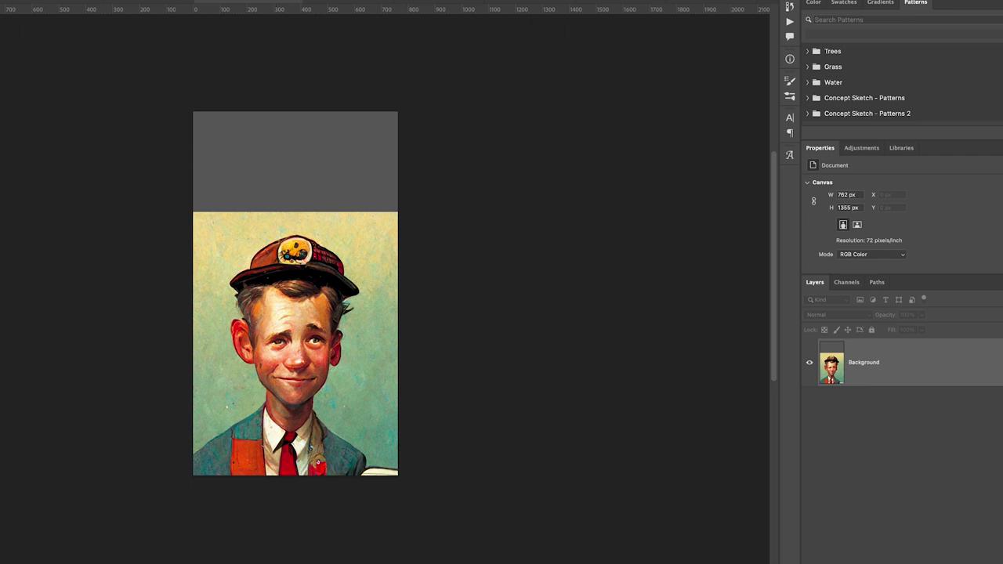
left_click_drag(163, 97, 452, 216)
left_click(23, 0)
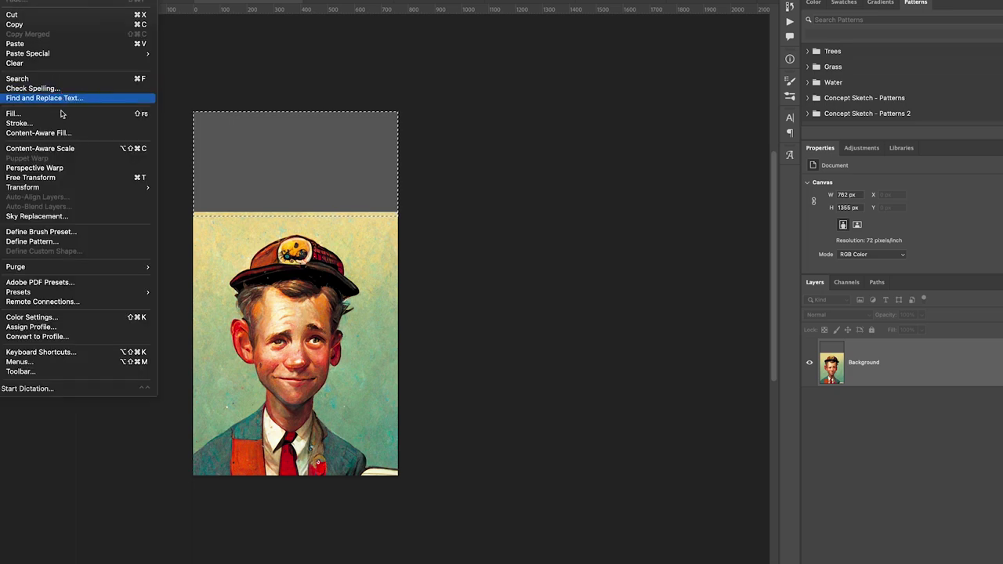
left_click(63, 133)
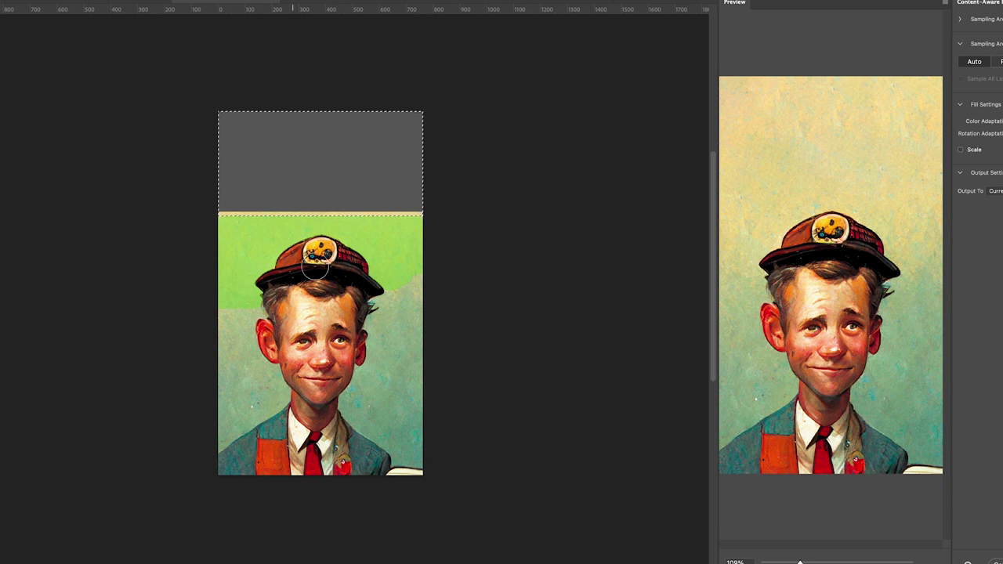
key("Return")
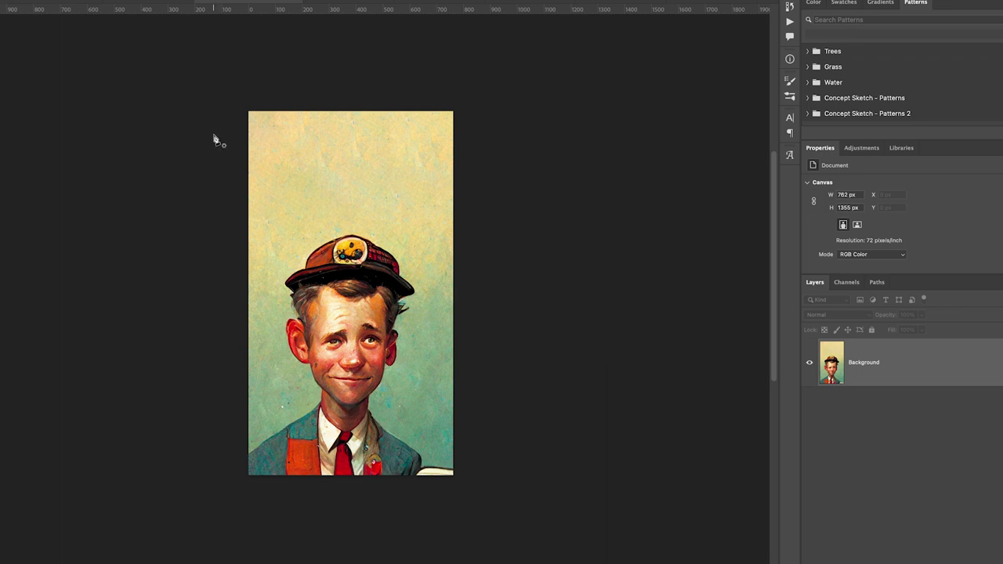
Step: Add a speech bubble above the boy with a 40 pt caption beginning 'SURE YOU CAN BUY A CAR ONLINE'
left_click(257, 122)
left_click(260, 206)
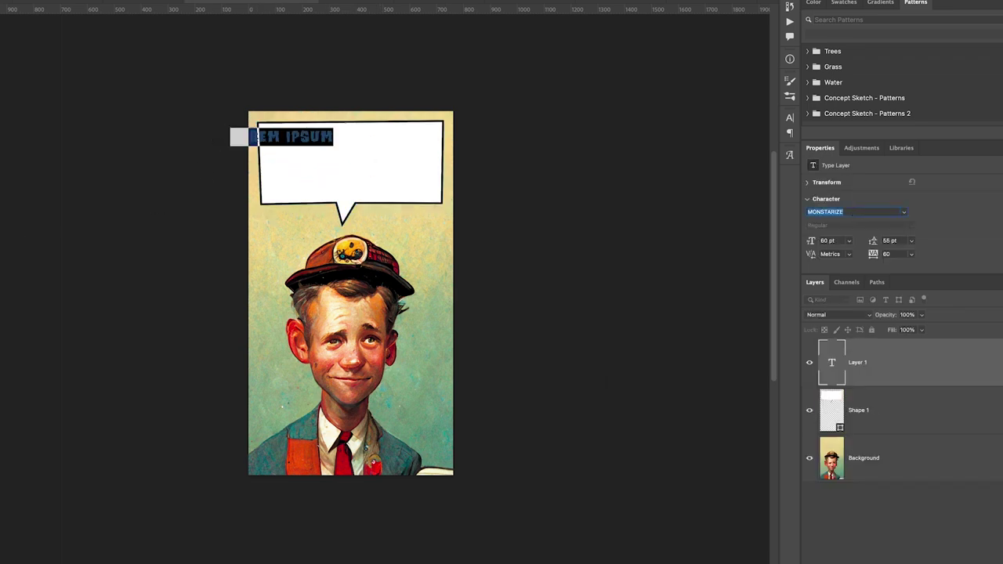
type("40")
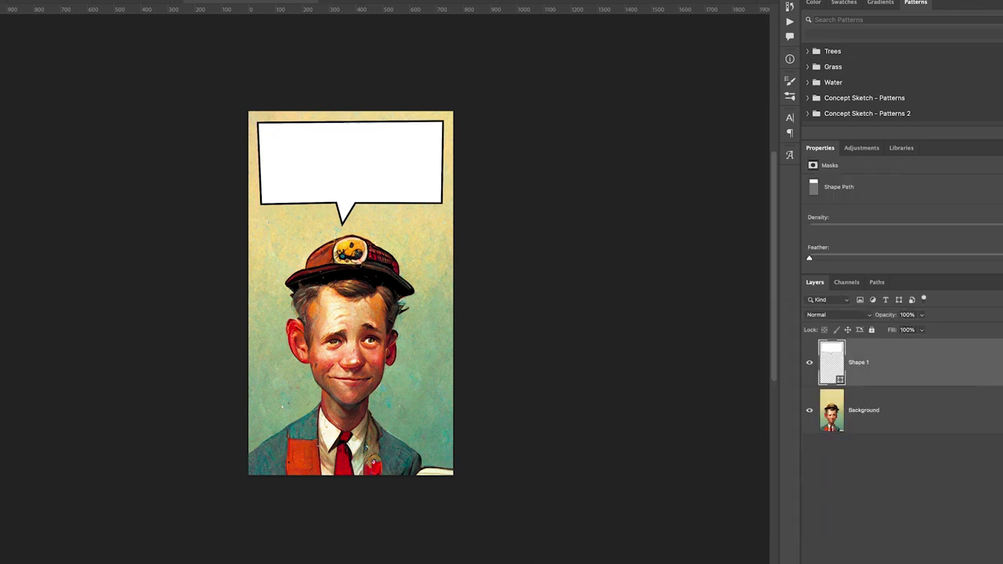
left_click_drag(267, 131, 433, 194)
type("OF COURSE YOU CAN BUY A CAR ONLINE, BUT WOULDN'T YOU RATHER FEEL ")
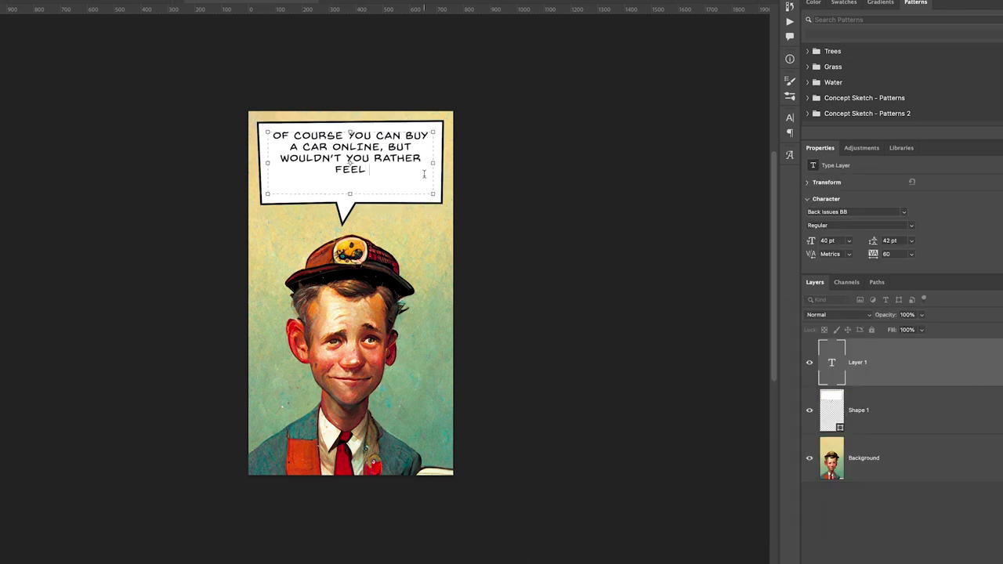
type("TAKEN ADVANTAGE OF IRL?")
mouse_move(432, 163)
left_mouse_down()
mouse_move(461, 157)
mouse_move(413, 162)
left_mouse_up()
left_click_drag(380, 136, 351, 136)
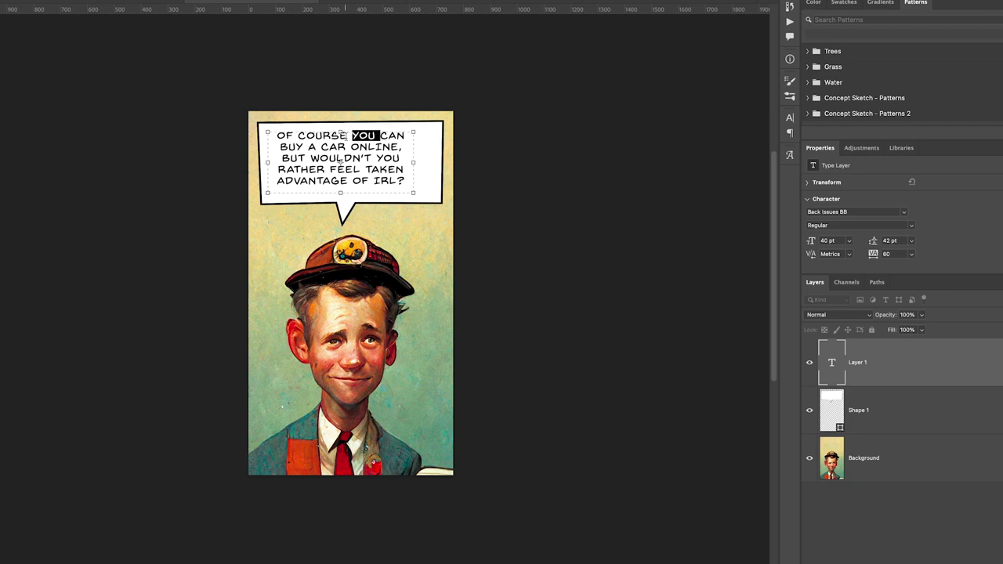
left_click_drag(276, 136, 347, 135)
type("SURE")
key("ctrl+Return")
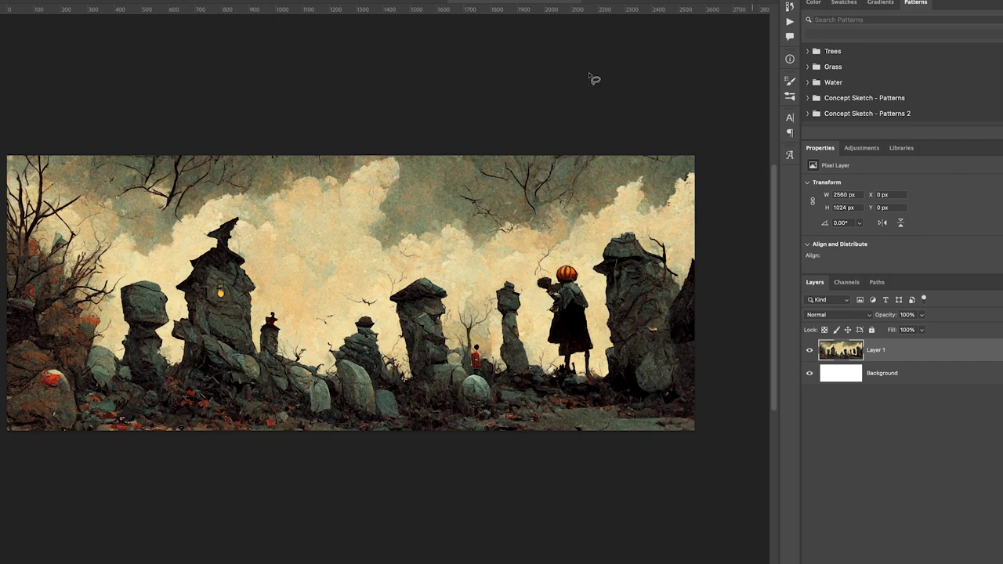
Step: Content-aware fill the bare branches in the top-right sky corner
mouse_move(643, 141)
left_mouse_down()
mouse_move(668, 169)
mouse_move(693, 162)
mouse_move(602, 149)
left_mouse_up()
left_click(15, 2)
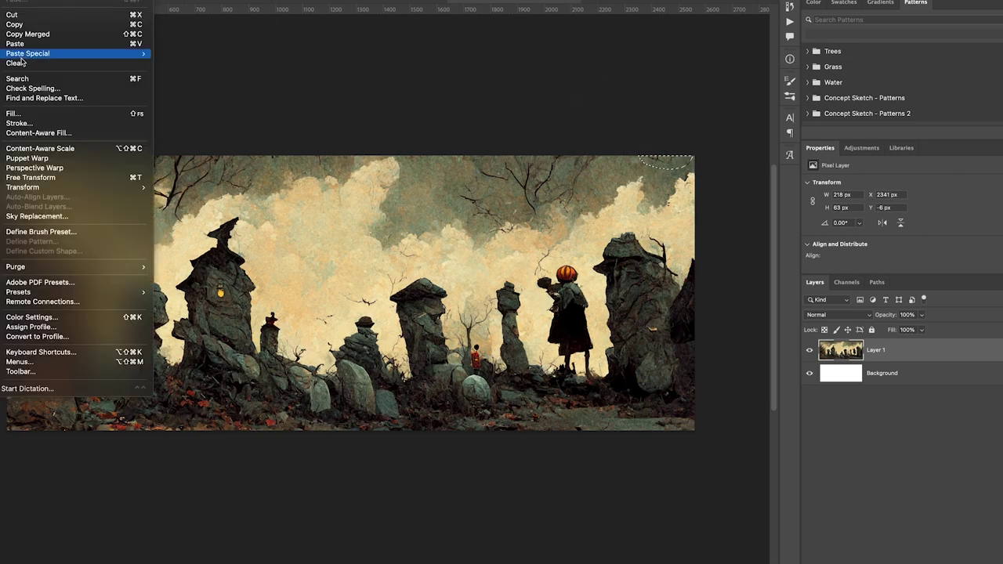
left_click(59, 133)
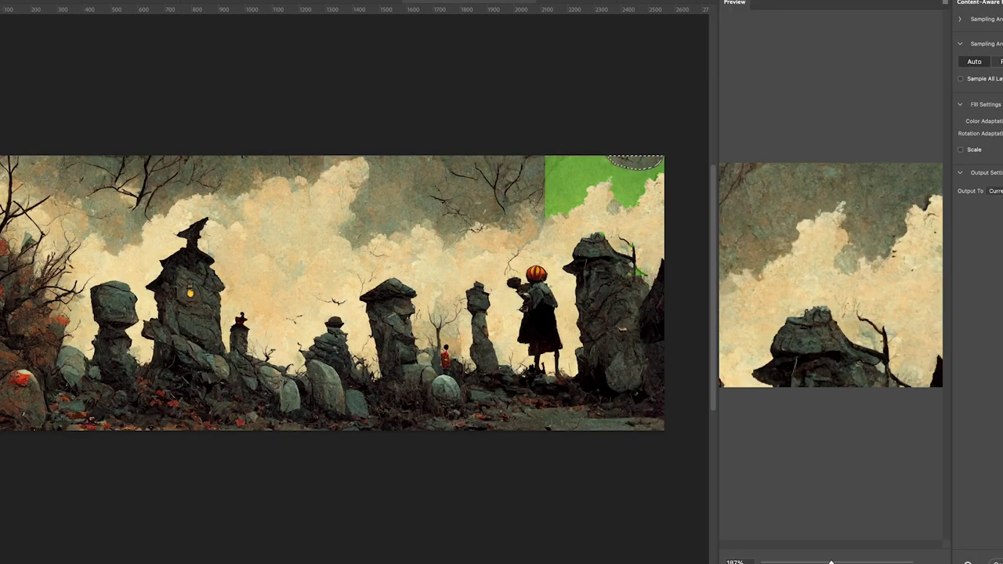
key("Return")
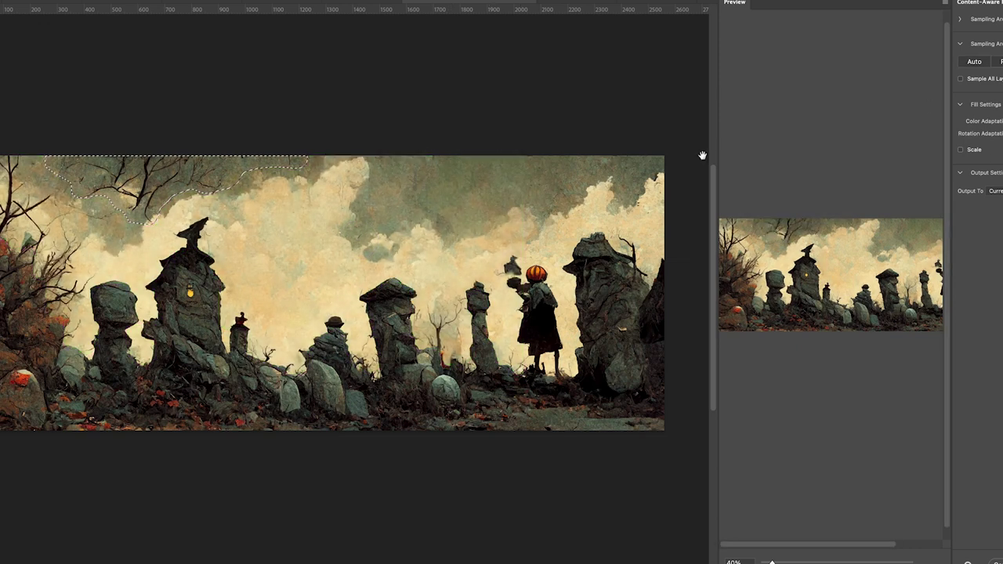
Step: Paint the fill's sampling area over the clouds and replace the top-left branches
left_click(394, 163)
left_click_drag(394, 163, 387, 192)
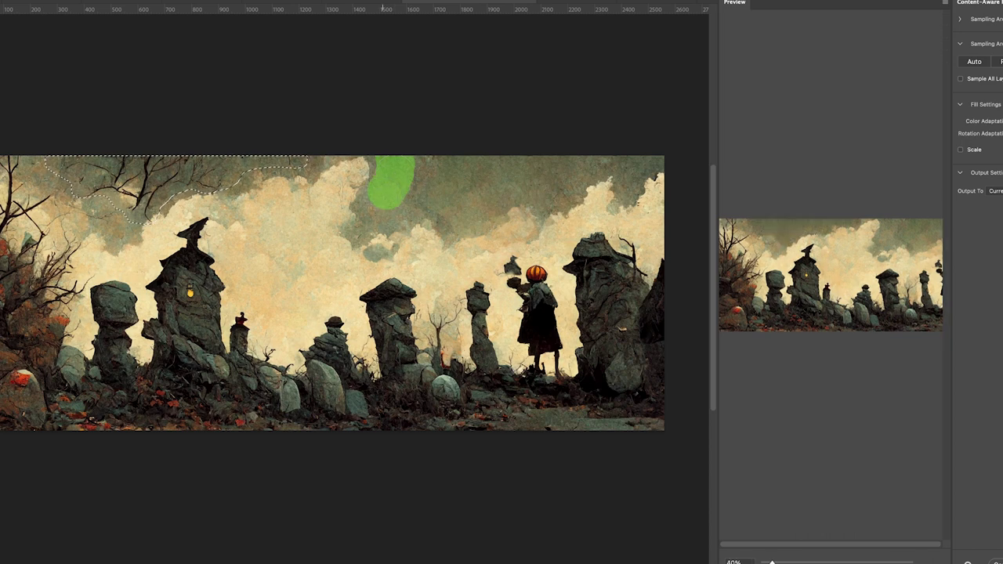
mouse_move(368, 192)
left_mouse_down()
mouse_move(365, 219)
mouse_move(380, 225)
mouse_move(441, 203)
mouse_move(453, 213)
mouse_move(439, 161)
mouse_move(420, 165)
mouse_move(412, 186)
mouse_move(579, 161)
mouse_move(673, 161)
mouse_move(588, 177)
mouse_move(560, 200)
mouse_move(450, 182)
mouse_move(462, 192)
left_mouse_up()
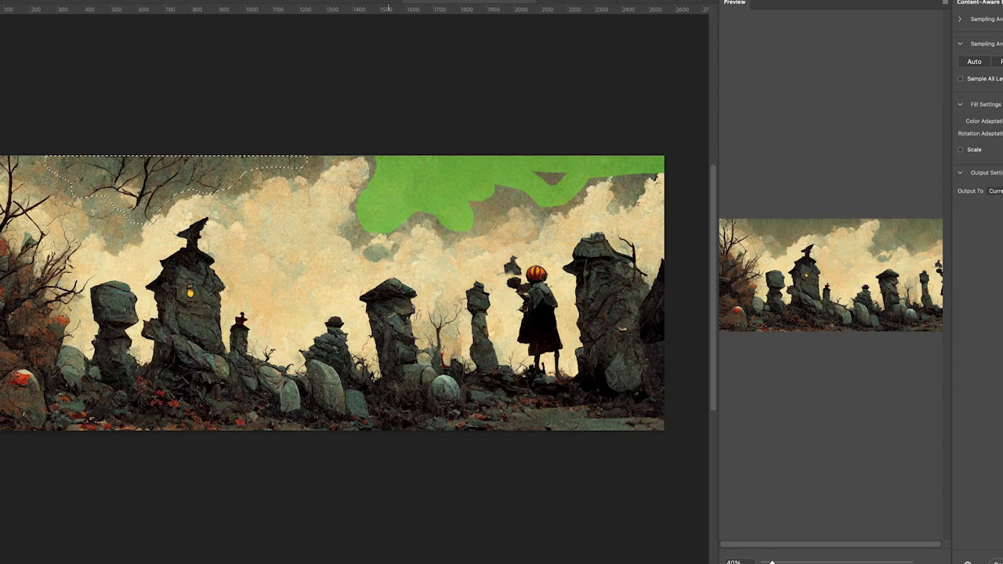
left_click_drag(413, 224, 415, 232)
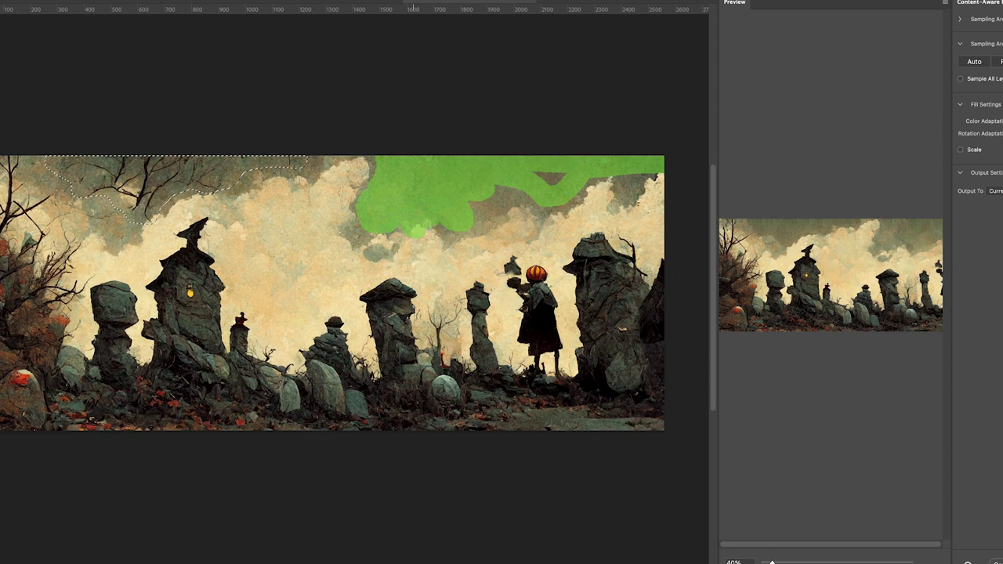
left_click_drag(470, 213, 557, 179)
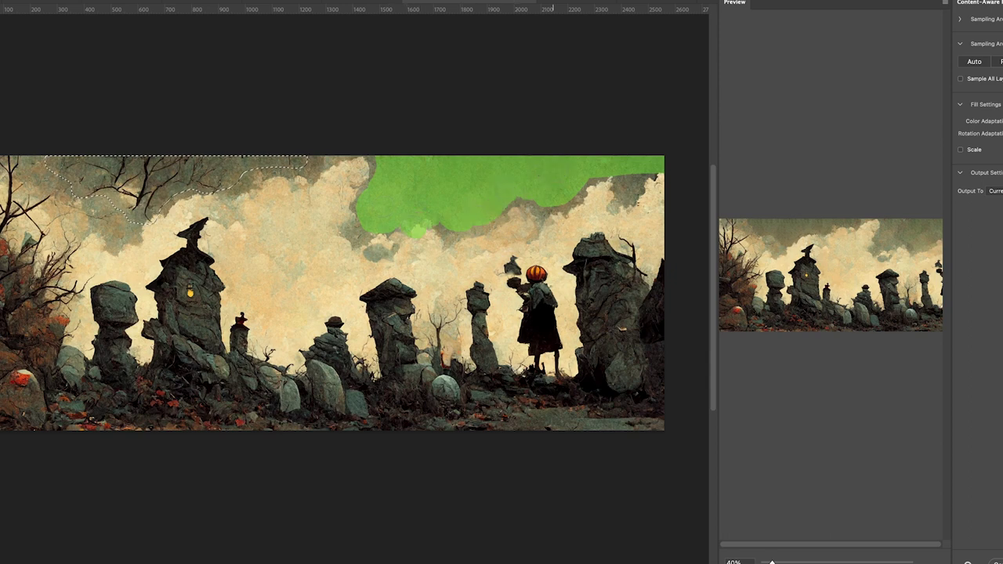
key("Return")
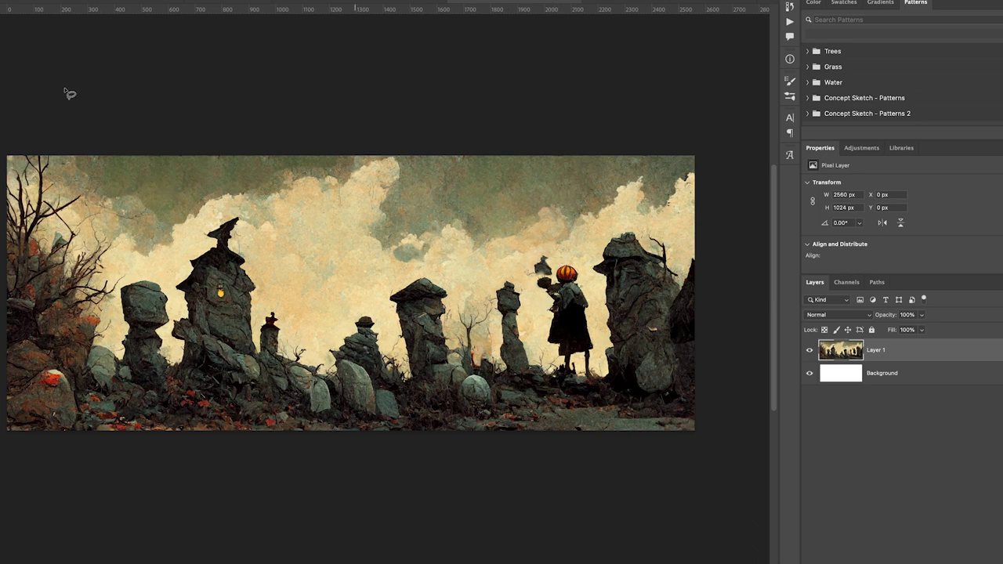
Step: Lasso the small dark figure beside the pumpkin-head and open Content-Aware Fill, then cancel it
mouse_move(553, 251)
left_mouse_down()
mouse_move(523, 256)
mouse_move(526, 280)
mouse_move(553, 283)
mouse_move(553, 251)
left_mouse_up()
left_click(31, 0)
left_click(43, 132)
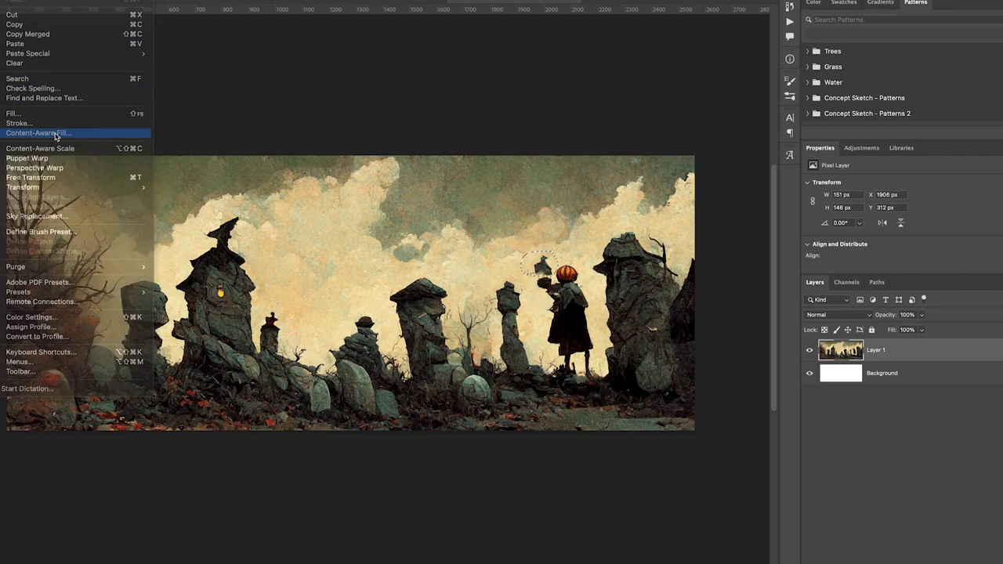
key("Escape")
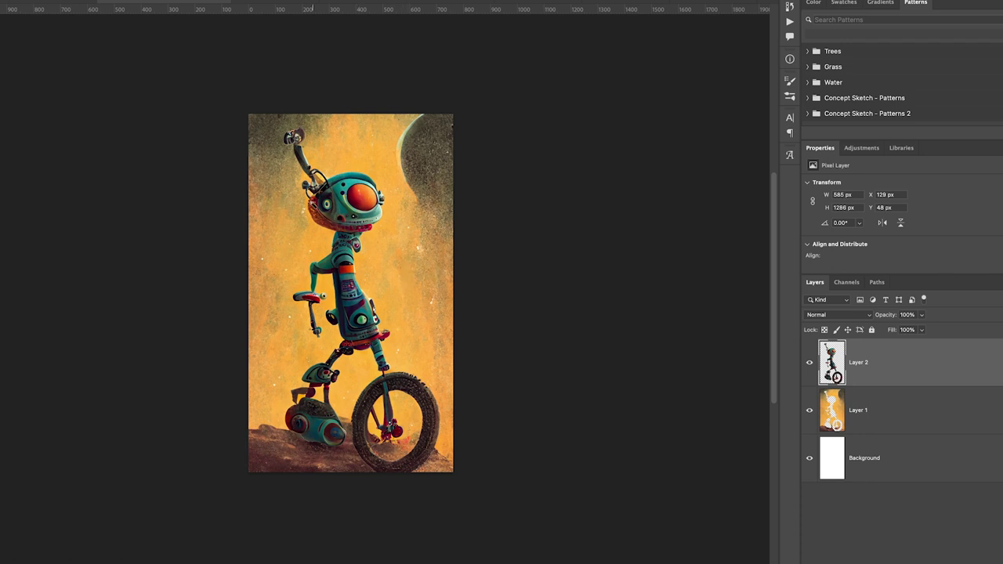
Step: Fill Layer 1's white robot silhouette with matching orange sky, then show and select robot Layer 2
left_click(809, 411)
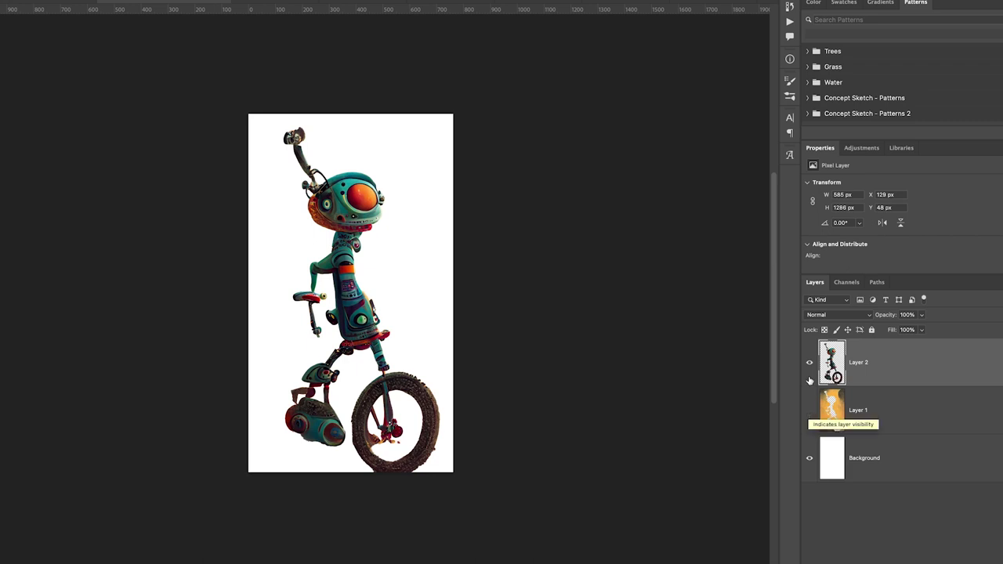
left_click_drag(809, 381, 809, 410)
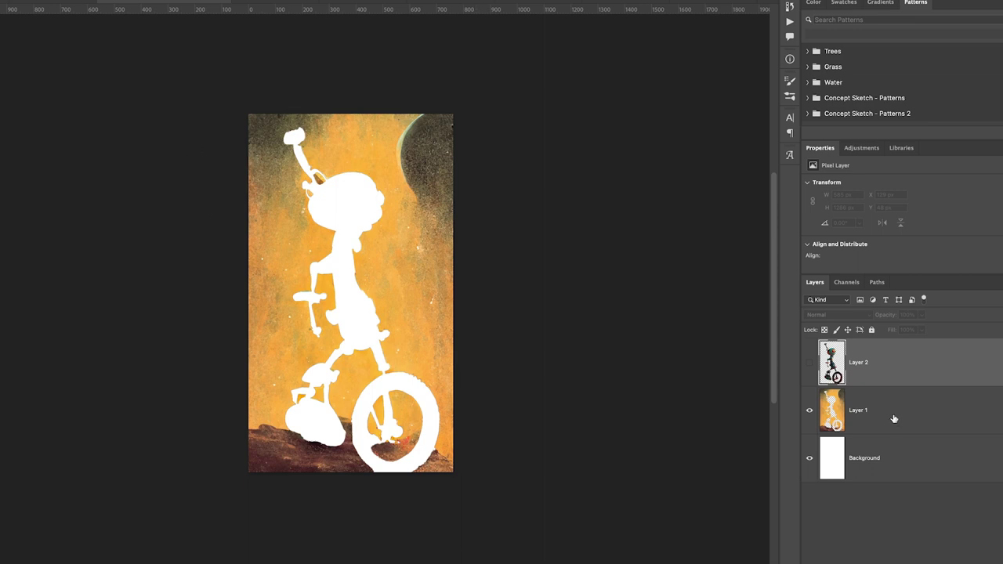
left_click(24, 0)
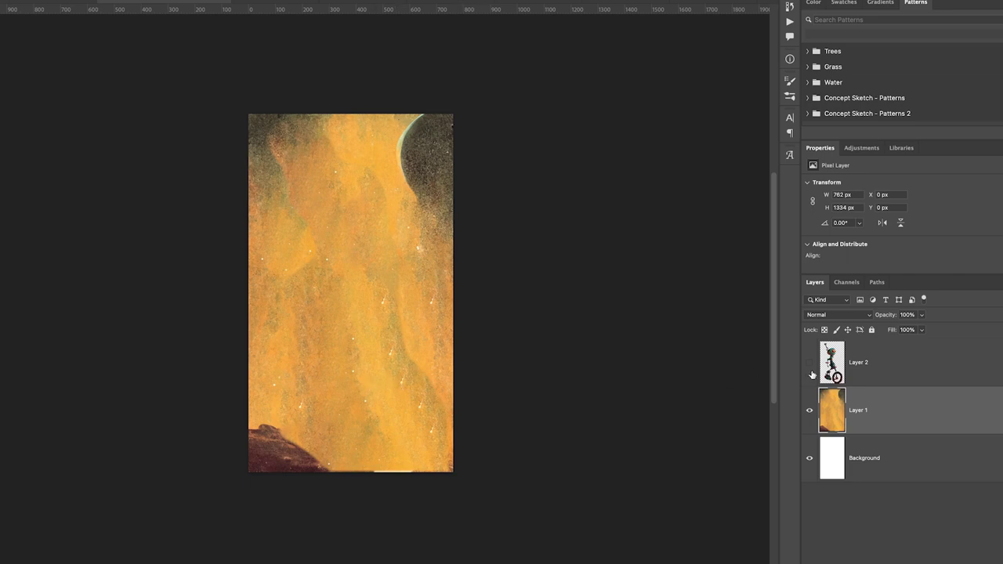
left_click(810, 362)
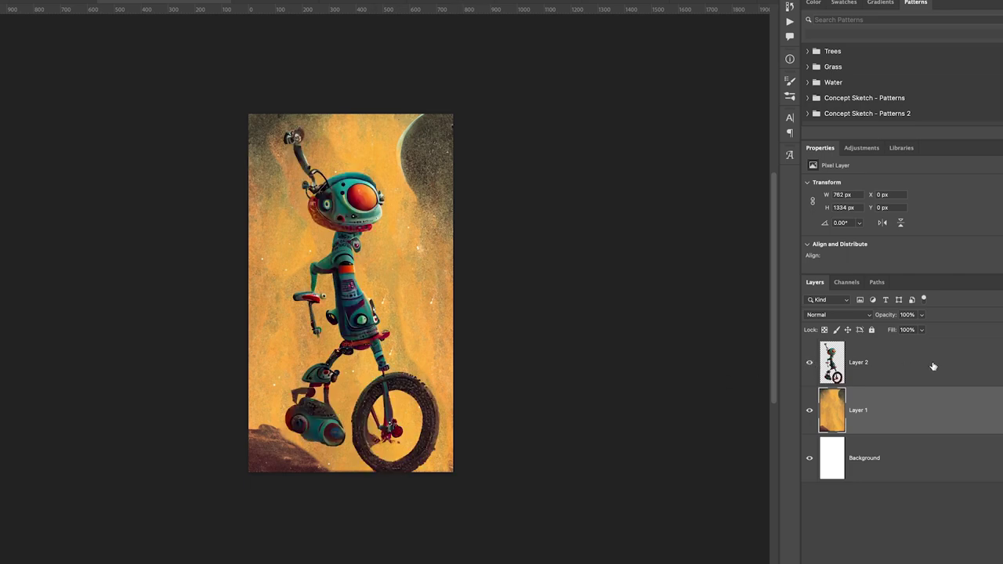
left_click(930, 366)
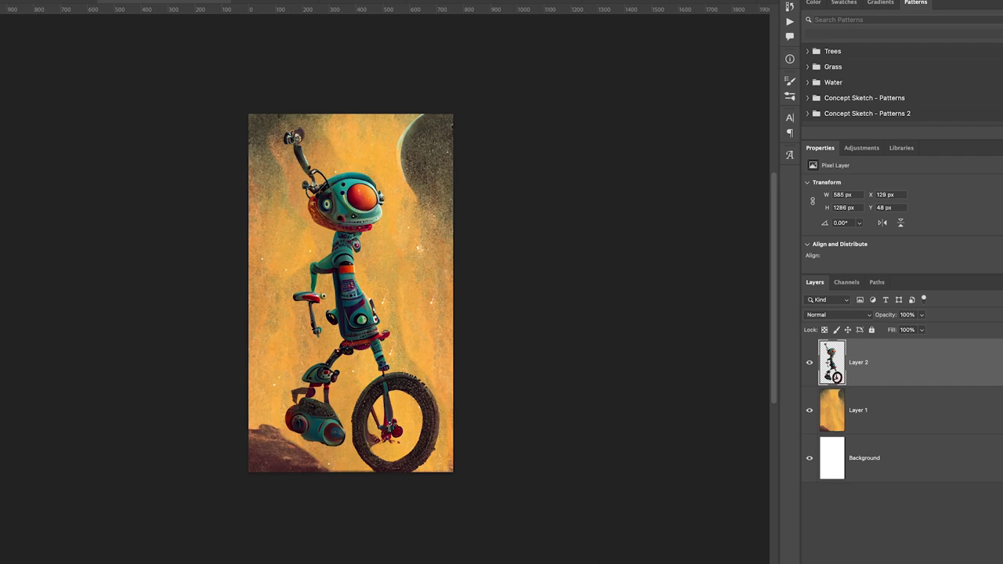
Step: Start a Puppet Warp on the robot and pin its wheel, leg, torso, chest, shoulder and arm
left_click(15, 0)
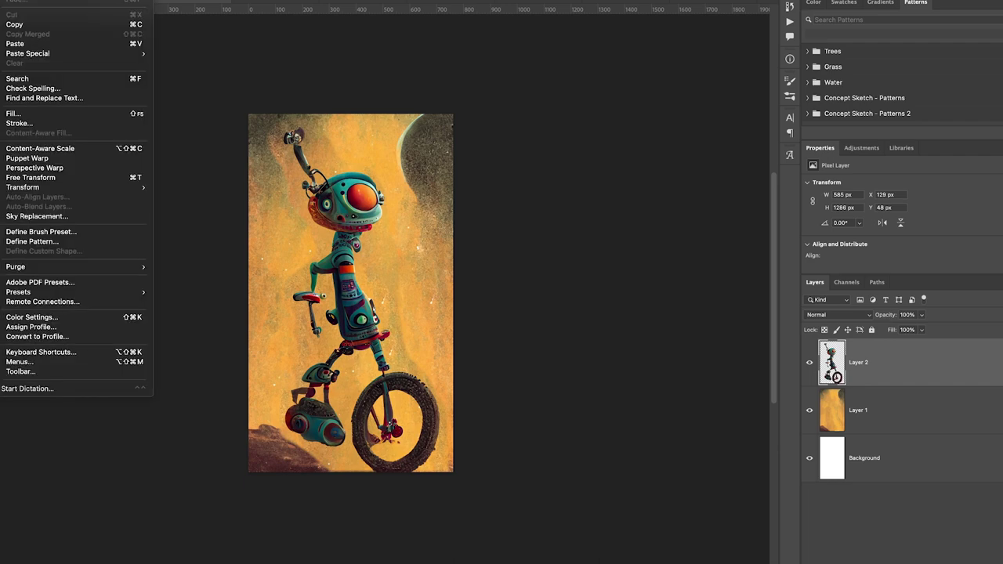
left_click(47, 159)
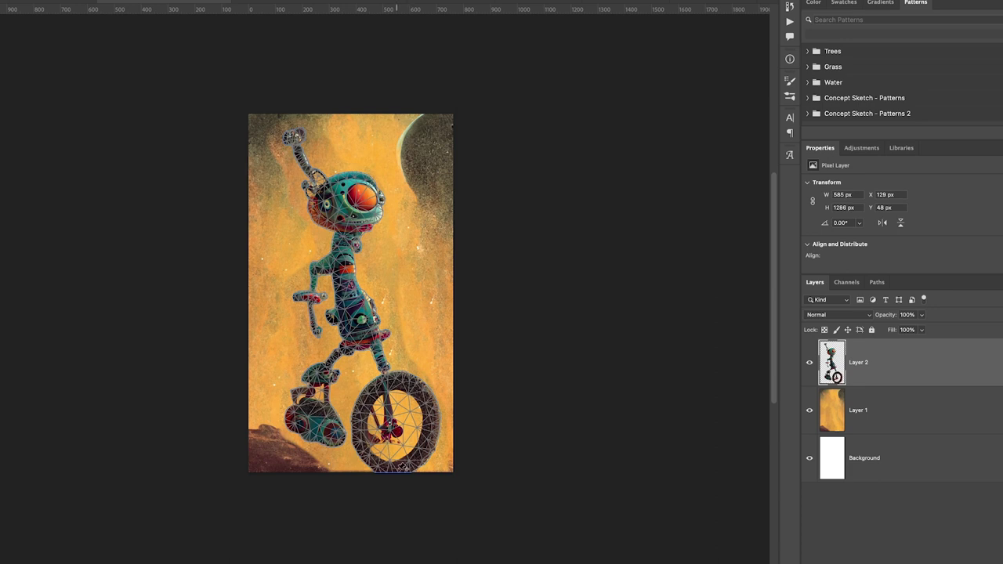
left_click(398, 466)
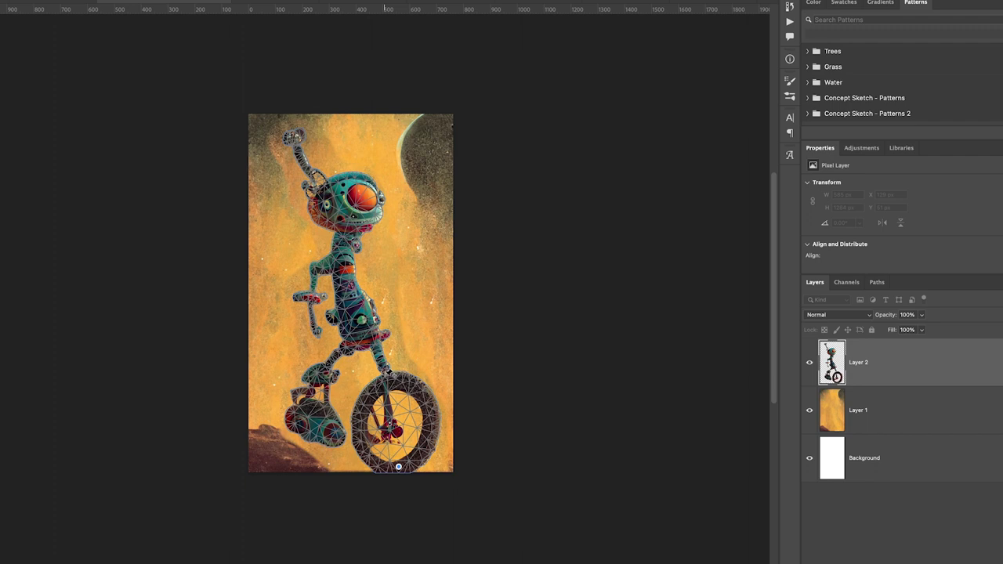
left_click(385, 377)
left_click(364, 318)
left_click(345, 261)
left_click(314, 268)
left_click(312, 298)
Step: Add pins at the robot's lower hand, neck, head, raised hand, foot, knee and hip
left_click(317, 333)
left_click(345, 232)
left_click(330, 185)
left_click(291, 139)
left_click(311, 436)
left_click(324, 374)
left_click(343, 347)
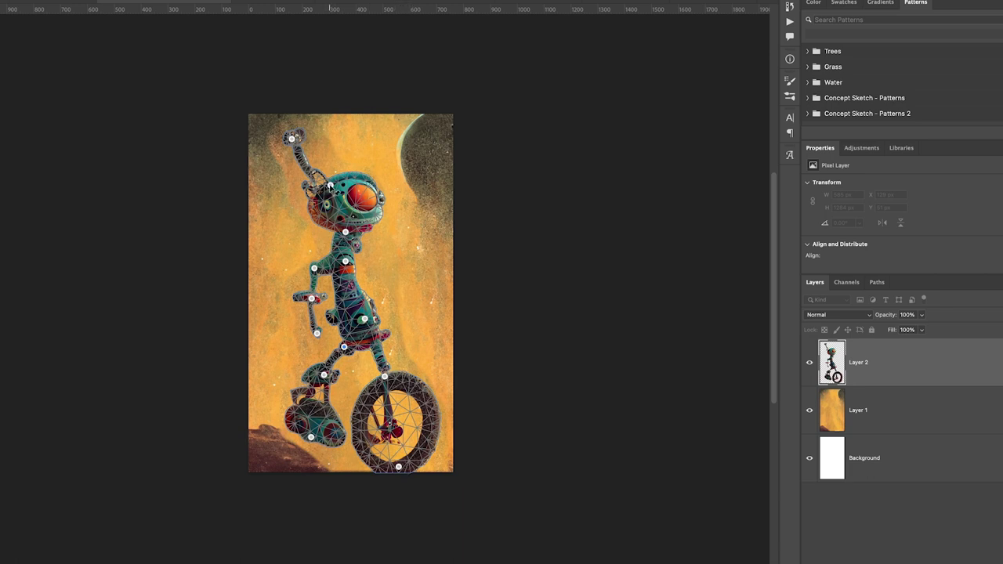
Step: Drag the pins to tilt the head, bend the antenna, swing the arm out and lean the torso
left_click_drag(330, 185, 351, 185)
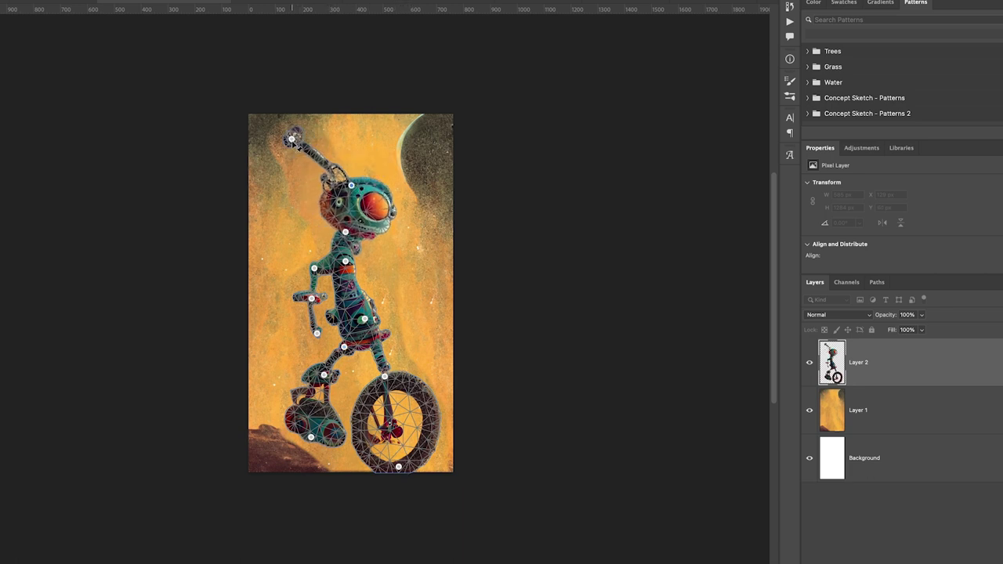
left_click_drag(291, 139, 396, 159)
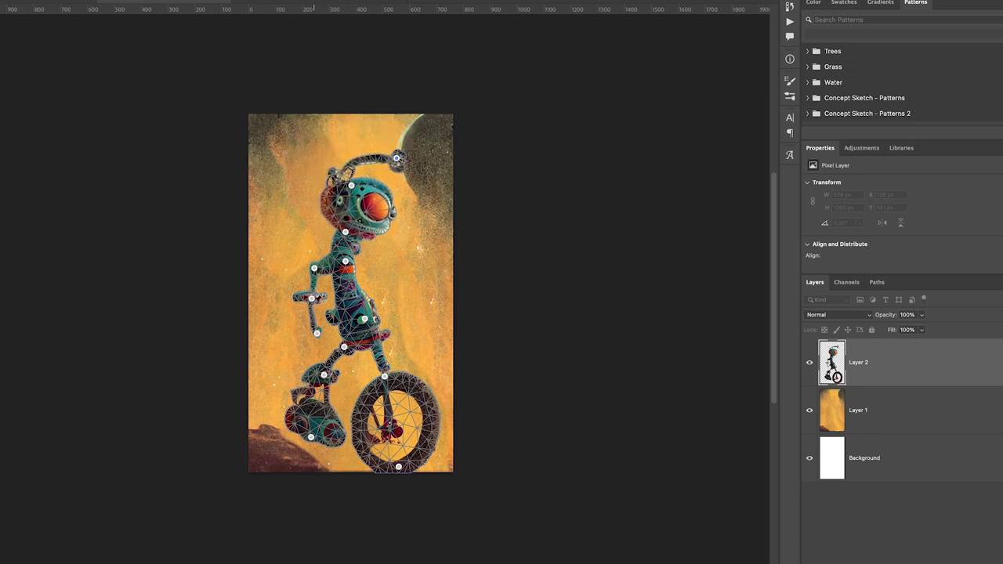
left_click_drag(316, 331, 260, 291)
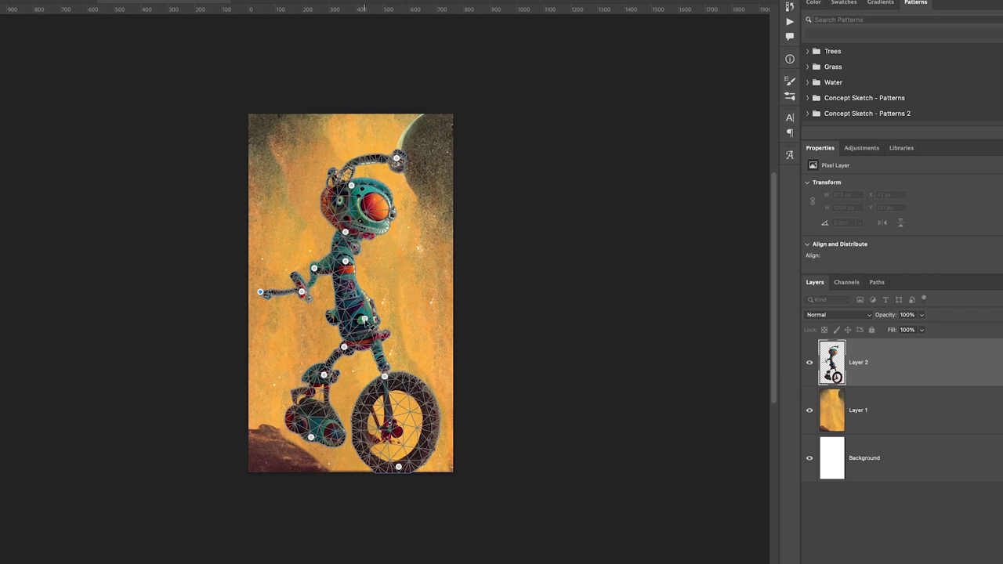
mouse_move(362, 319)
left_mouse_down()
mouse_move(403, 294)
mouse_move(381, 316)
left_mouse_up()
key("Return")
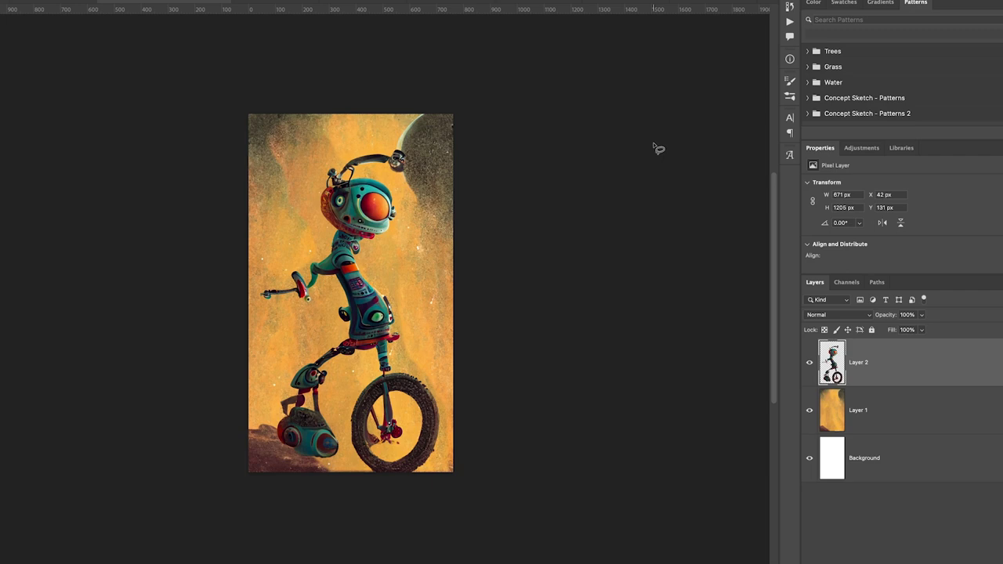
Step: Draw a rectangle in the top-left panel of the blank portrait page
left_click(674, 3)
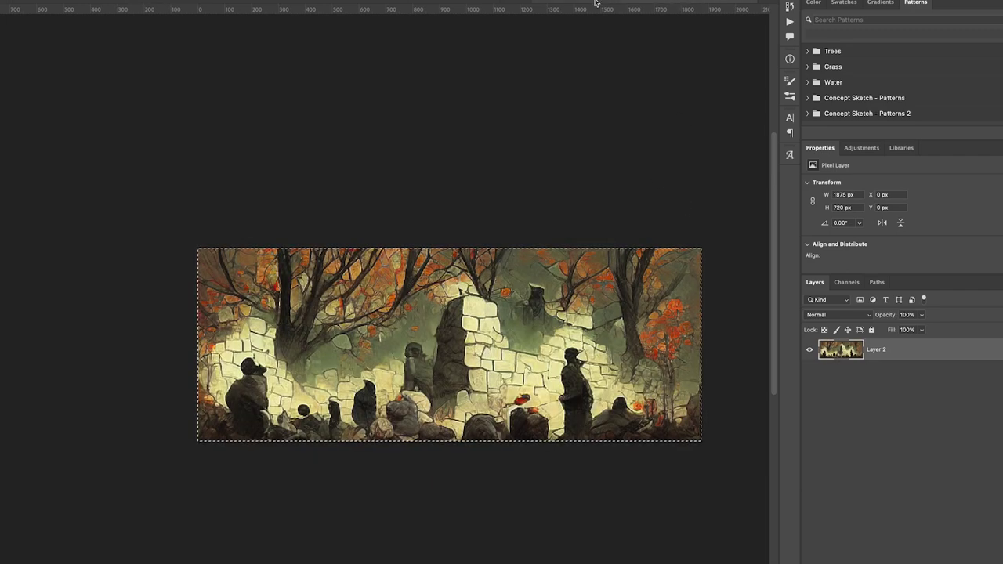
left_click(596, 4)
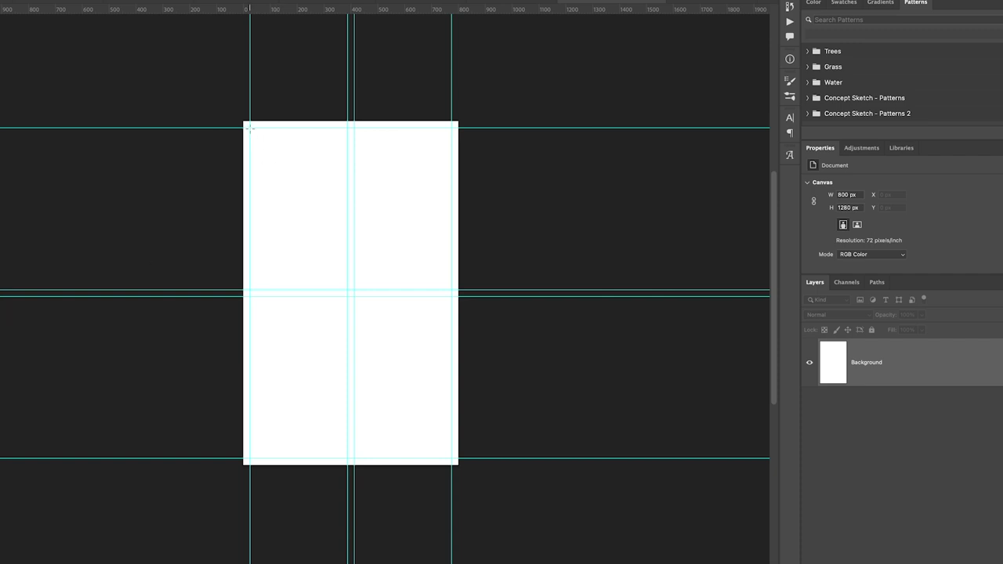
left_click_drag(249, 127, 347, 289)
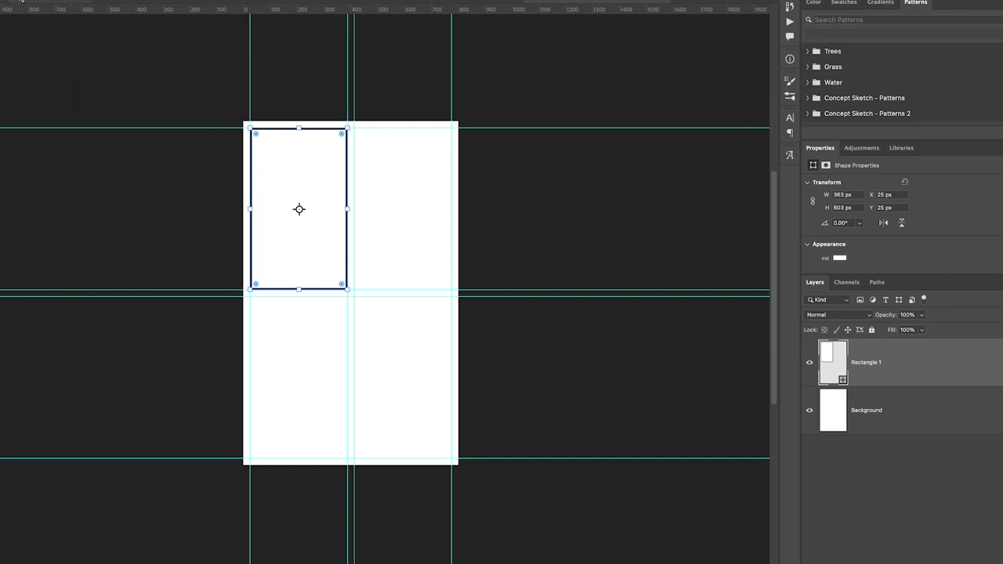
Step: Fill the rectangle with red, deselect it, and drag the graveyard image onto the comic page
left_click(21, 0)
left_click(66, 31)
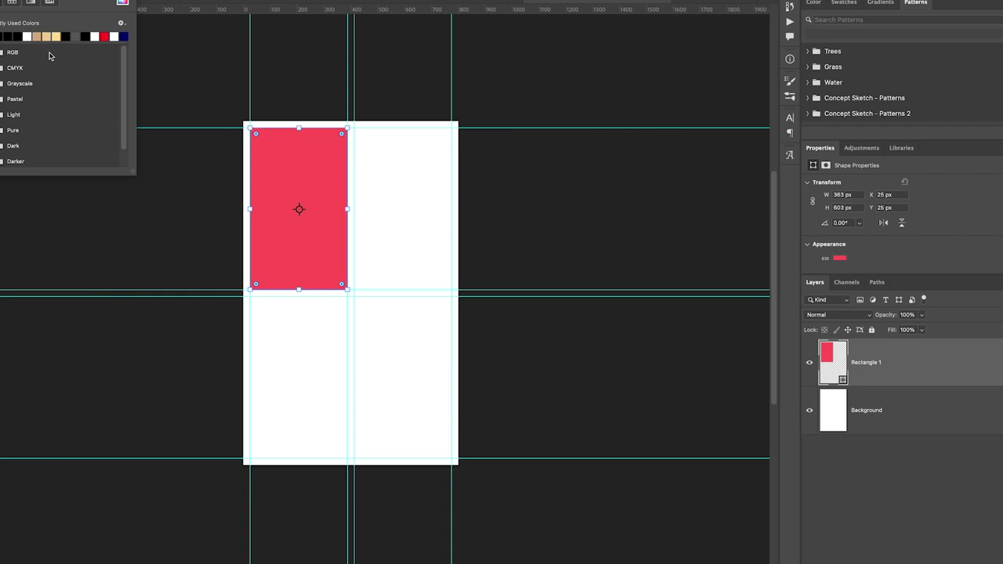
left_click(196, 86)
left_click(468, 305)
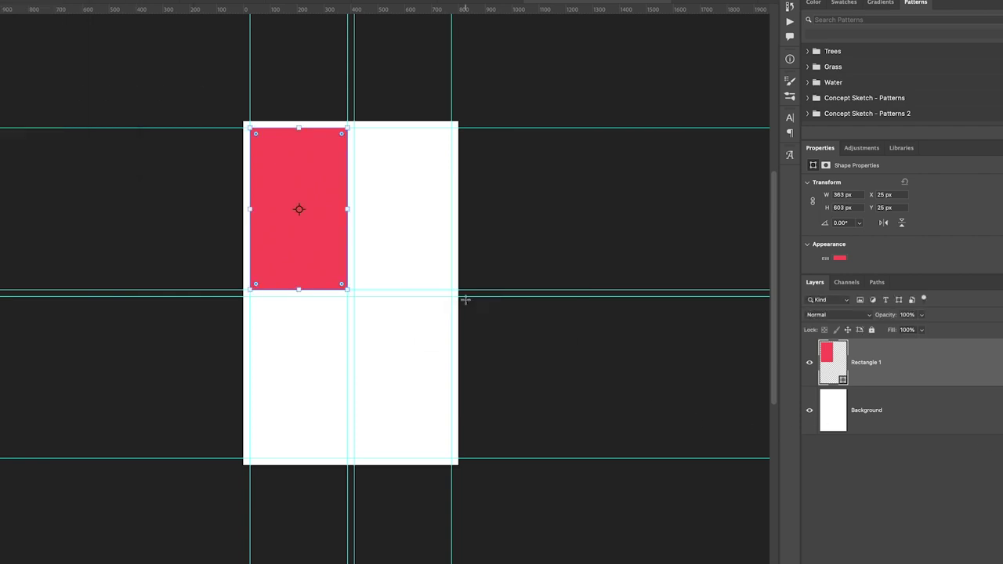
left_click(40, 102)
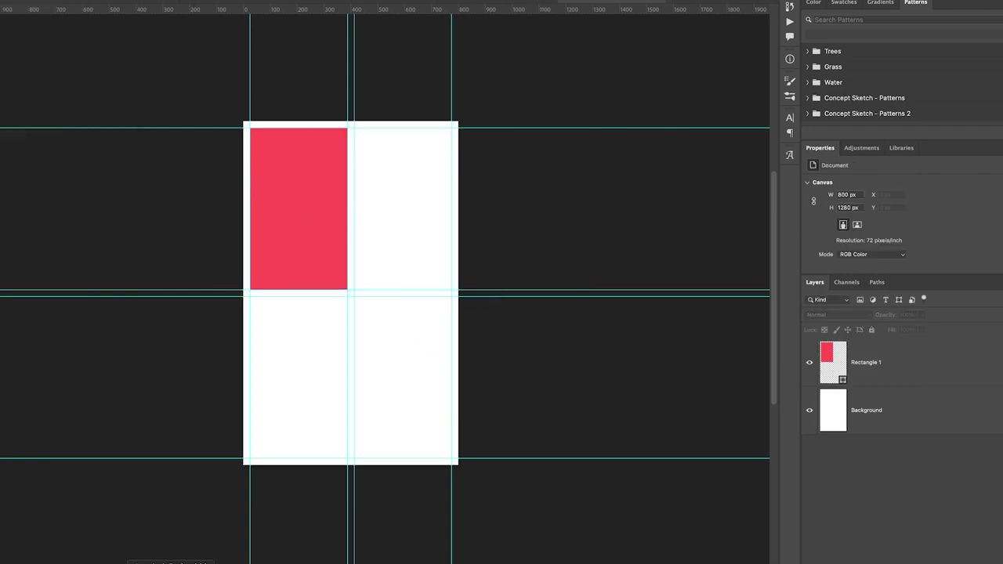
left_click(506, 2)
left_click_drag(484, 58, 410, 203)
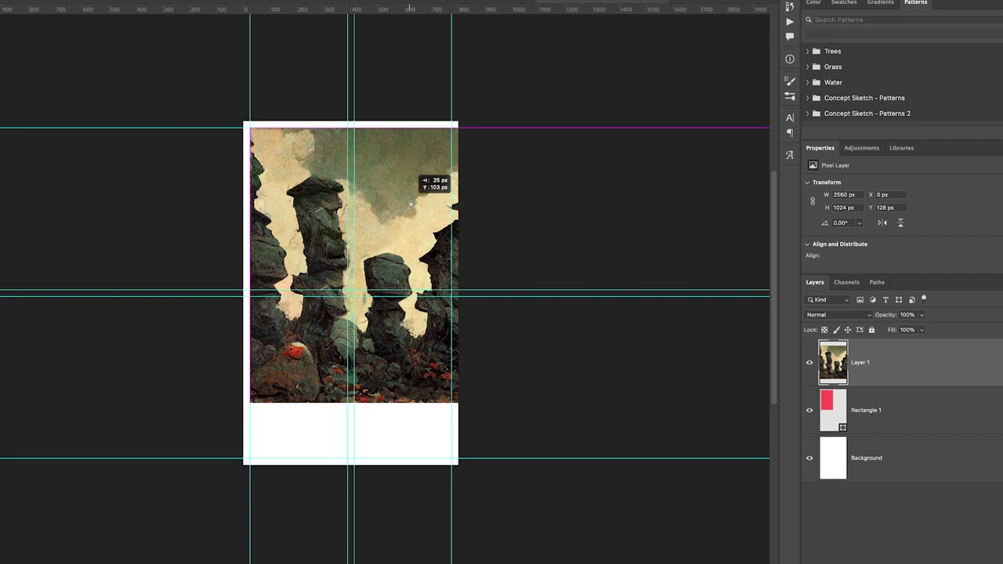
Step: Clip the graveyard image into the red rectangle and shift it to frame the rock pillars
left_click_drag(409, 205, 387, 229)
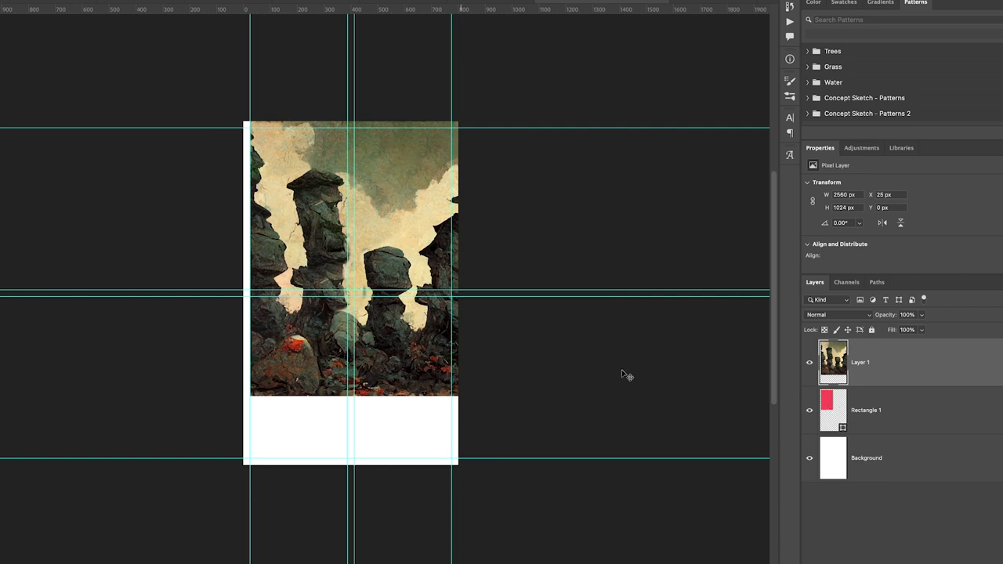
right_click(900, 363)
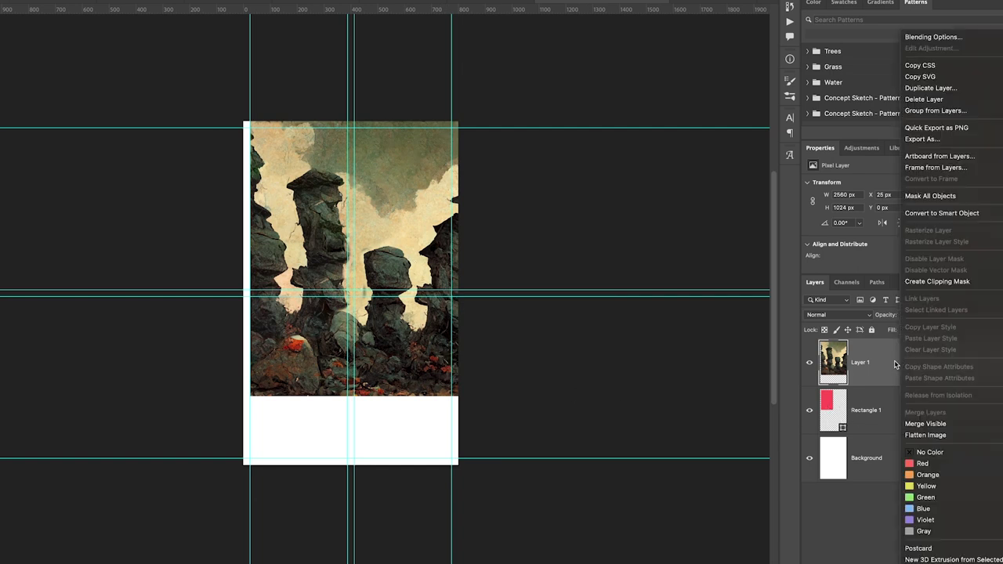
left_click(867, 429)
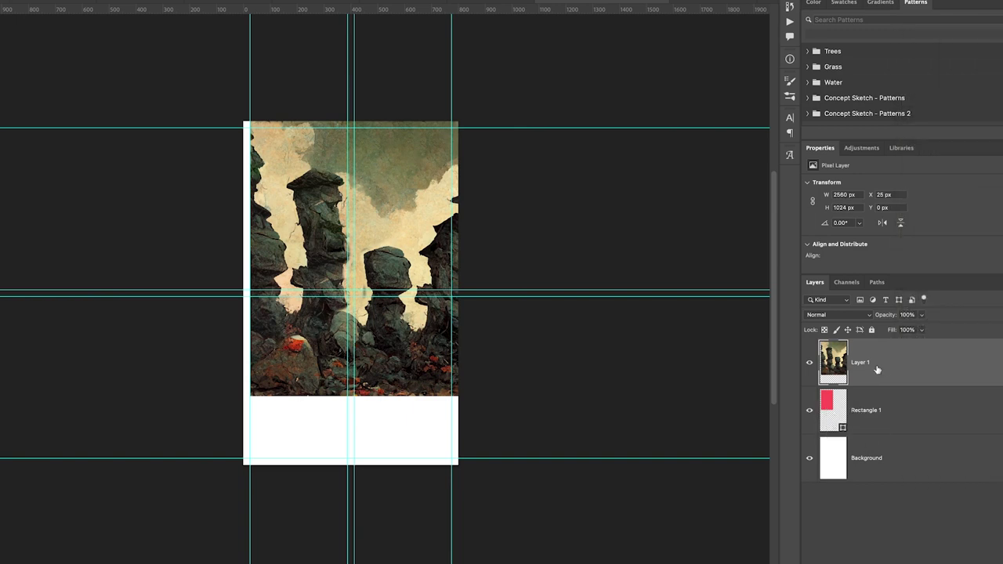
right_click(904, 361)
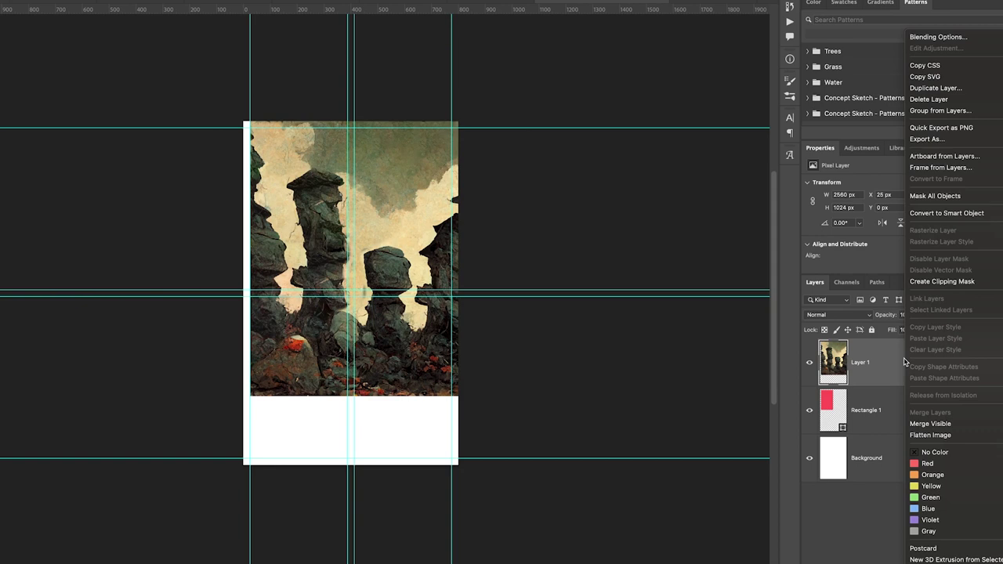
left_click(940, 281)
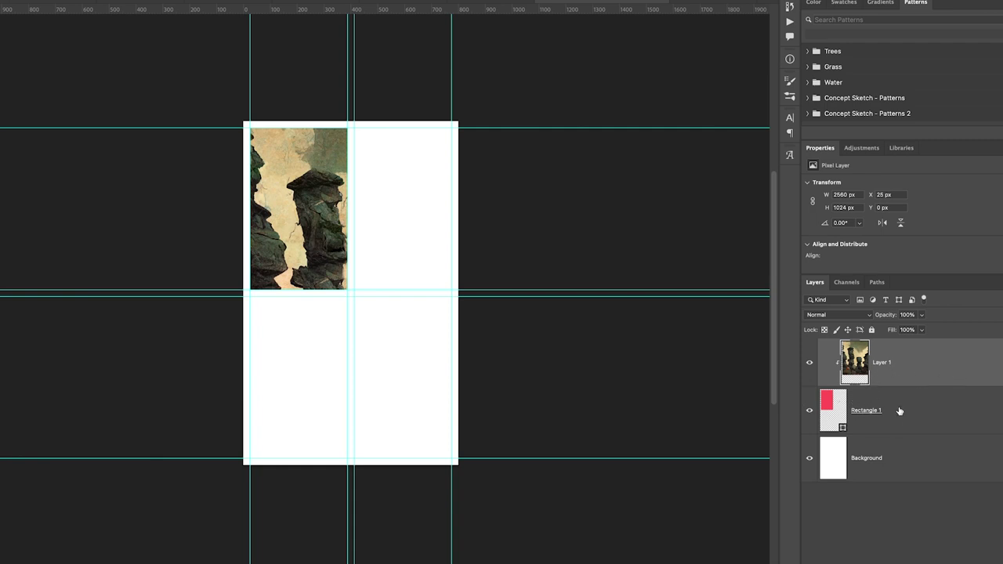
left_click_drag(117, 104, 125, 157)
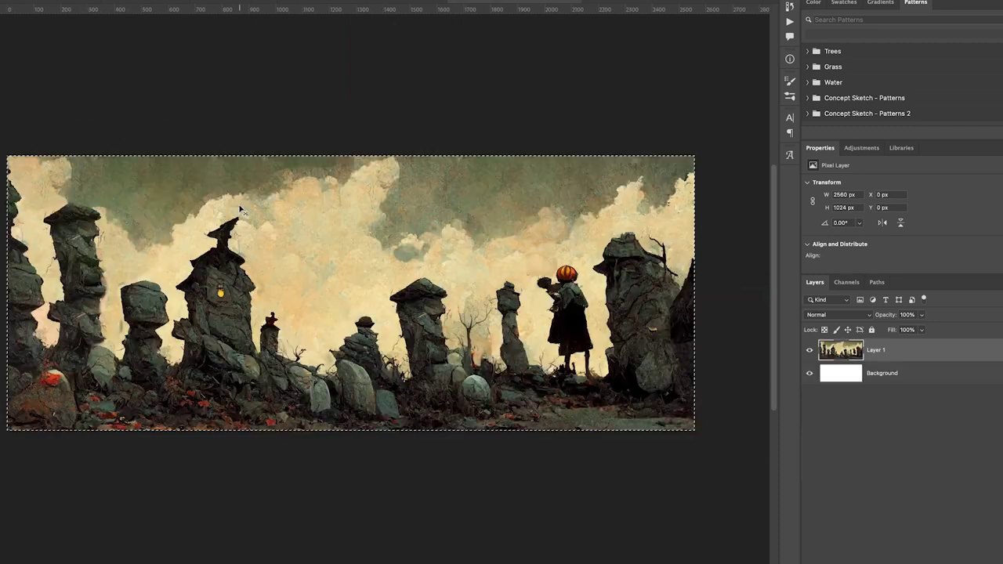
Step: On a new layer, lasso column shapes above the rock pillars, fill them black, then add another layer
key("ctrl+d")
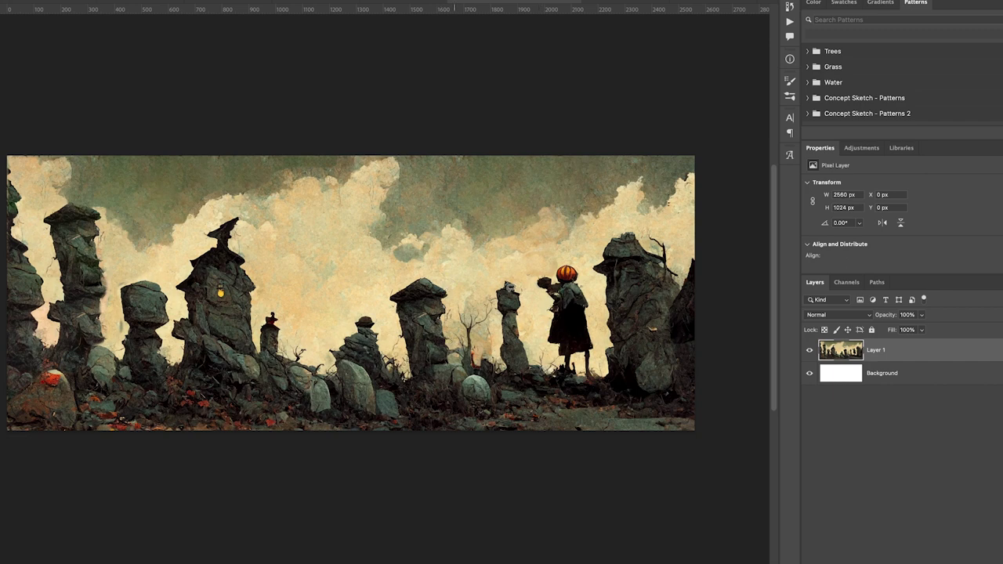
key("ctrl+shift+alt+n")
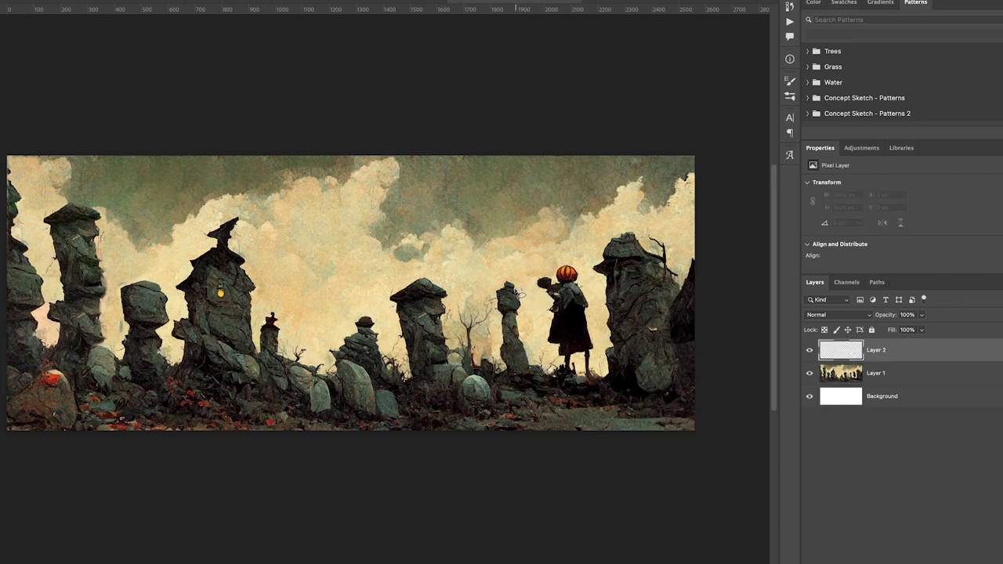
mouse_move(515, 284)
left_mouse_down()
mouse_move(520, 150)
mouse_move(497, 183)
mouse_move(492, 217)
mouse_move(513, 226)
left_mouse_up()
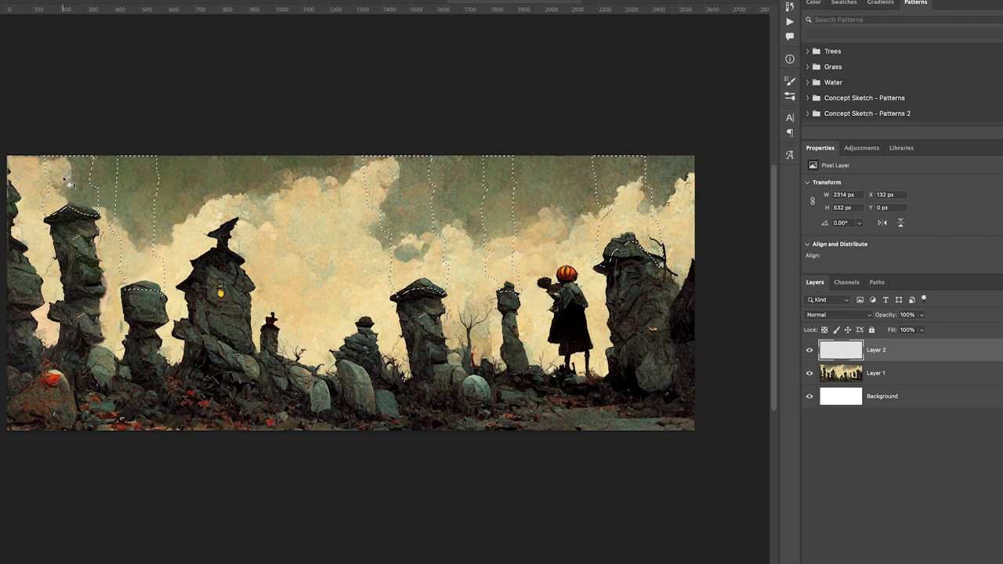
key("alt+BackSpace")
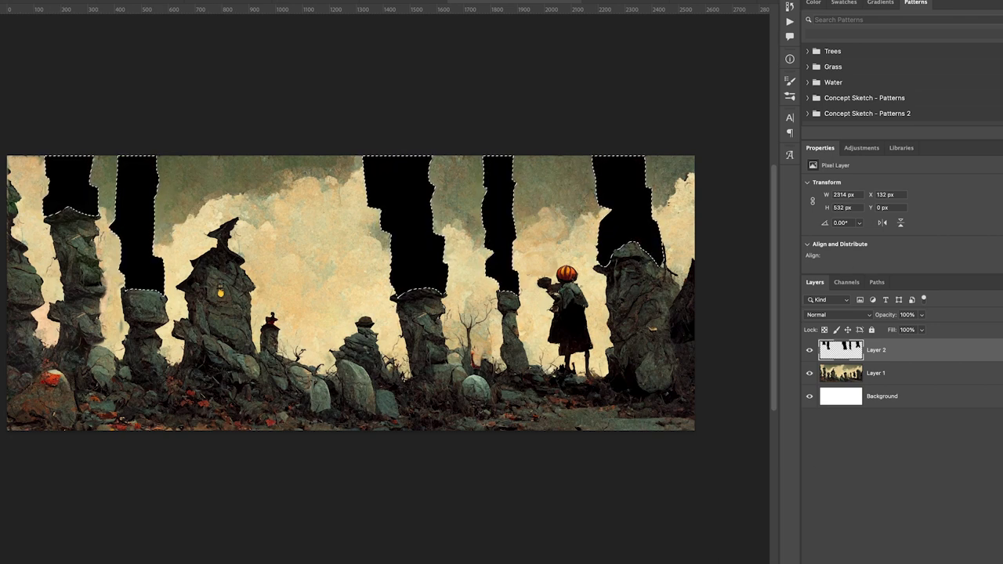
right_click(207, 271)
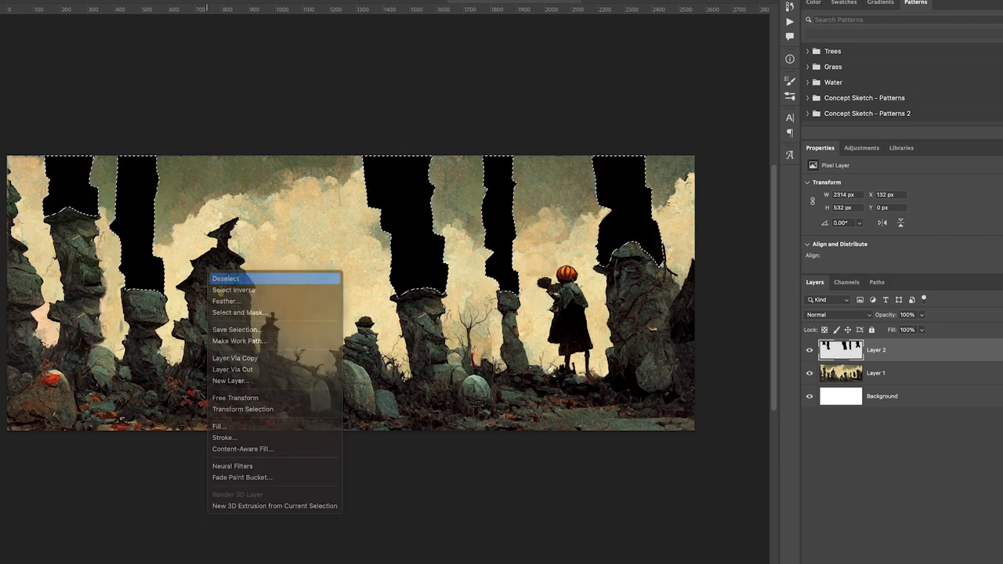
left_click(223, 277)
key("ctrl+shift+alt+n")
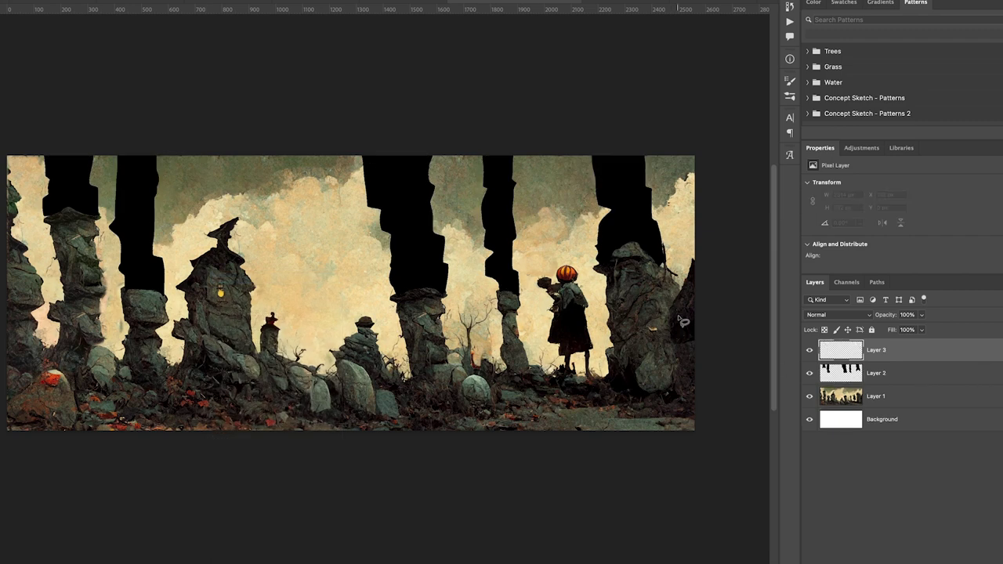
Step: Copy the rock beside the girl onto its own layer and move it to the upper left
mouse_move(631, 250)
left_mouse_down()
mouse_move(635, 374)
mouse_move(648, 391)
mouse_move(680, 390)
mouse_move(694, 365)
mouse_move(665, 343)
mouse_move(680, 308)
mouse_move(633, 252)
left_mouse_up()
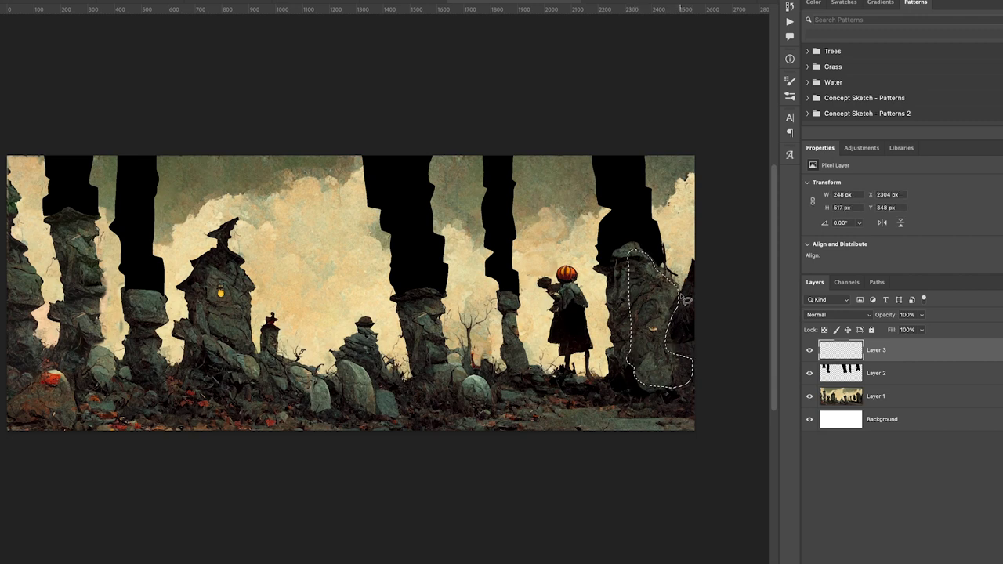
key("super+c")
key("Return")
left_click(838, 398)
key("super+j")
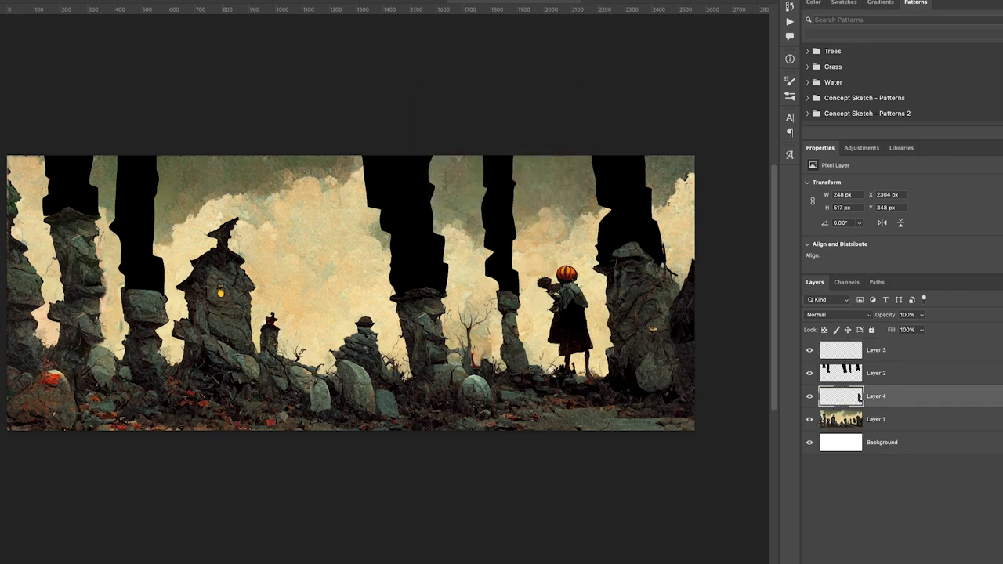
left_click_drag(636, 345, 292, 244)
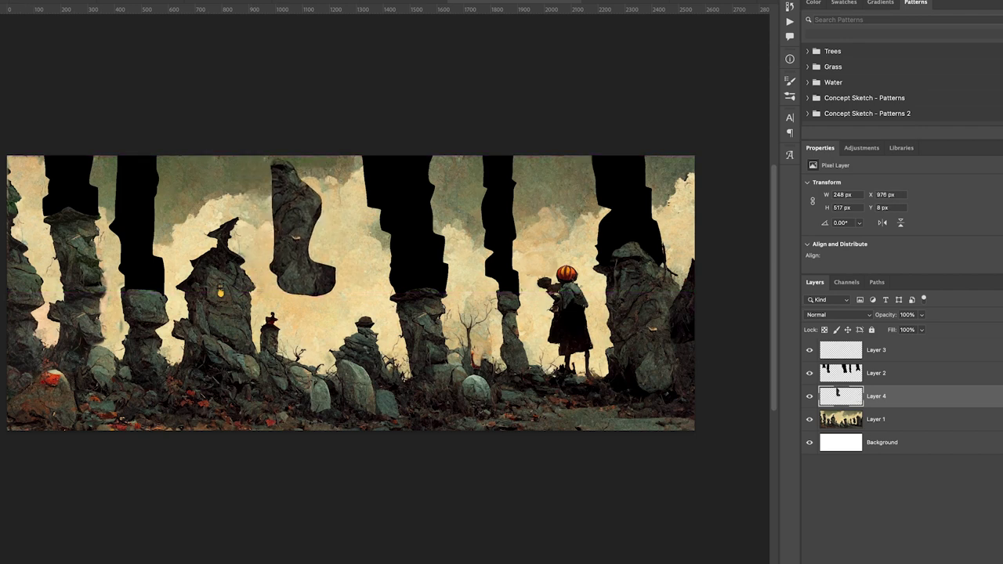
Step: Erase the yellow lantern from the tower rock with Content-Aware Fill, then lasso the tower rock
mouse_move(213, 284)
left_mouse_down()
mouse_move(229, 287)
mouse_move(210, 292)
left_mouse_up()
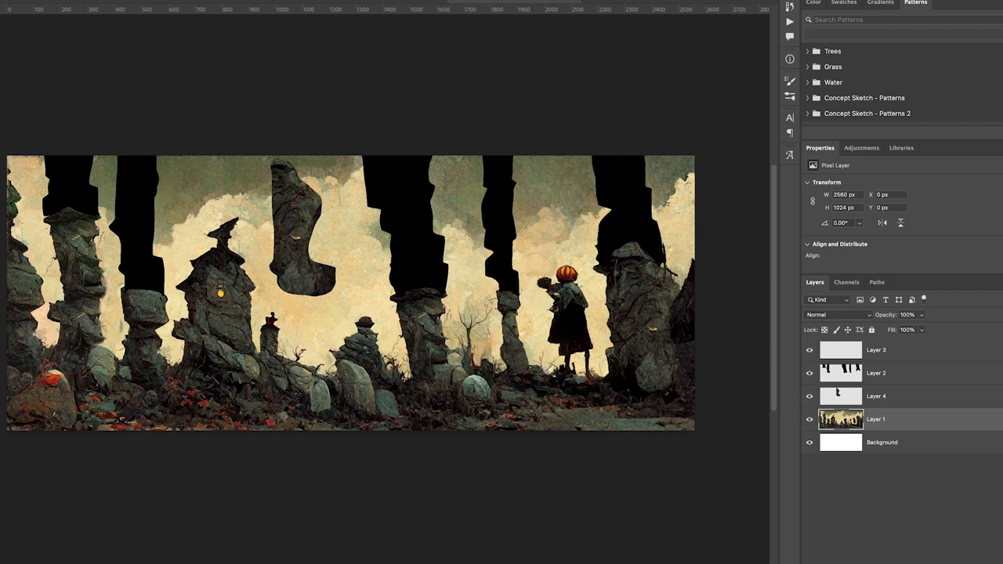
mouse_move(235, 280)
left_mouse_down()
mouse_move(218, 302)
mouse_move(232, 306)
mouse_move(228, 282)
left_mouse_up()
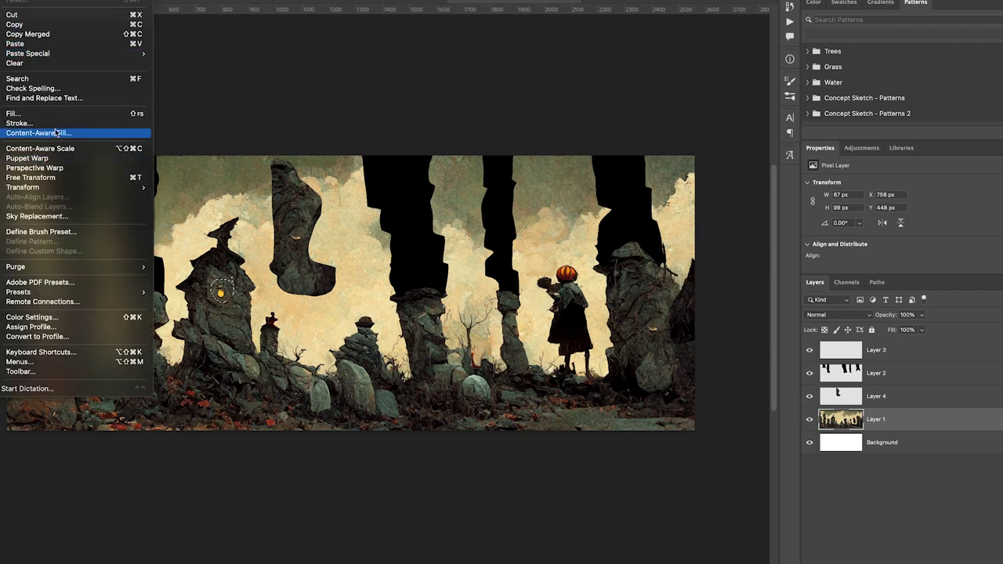
key("Escape")
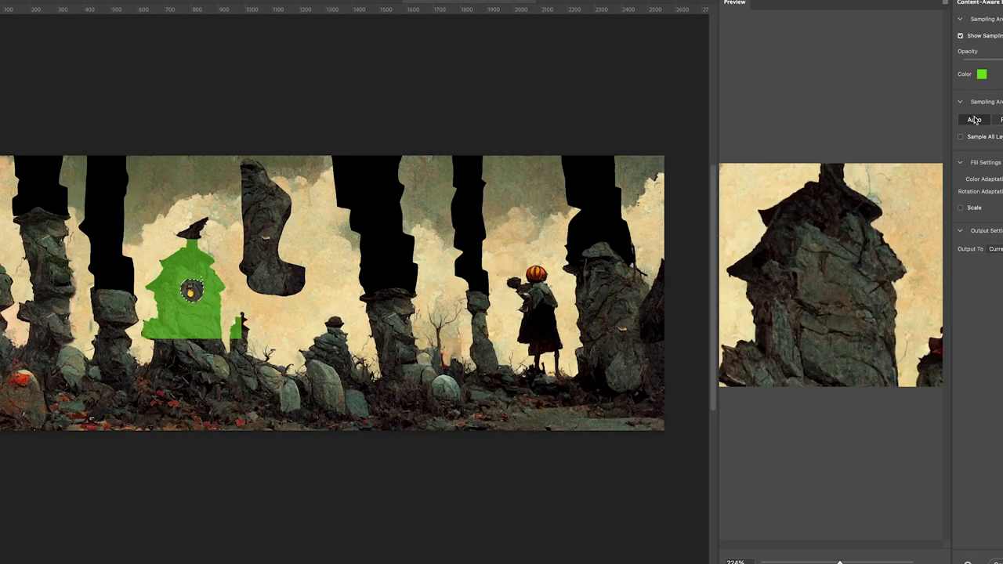
key("Return")
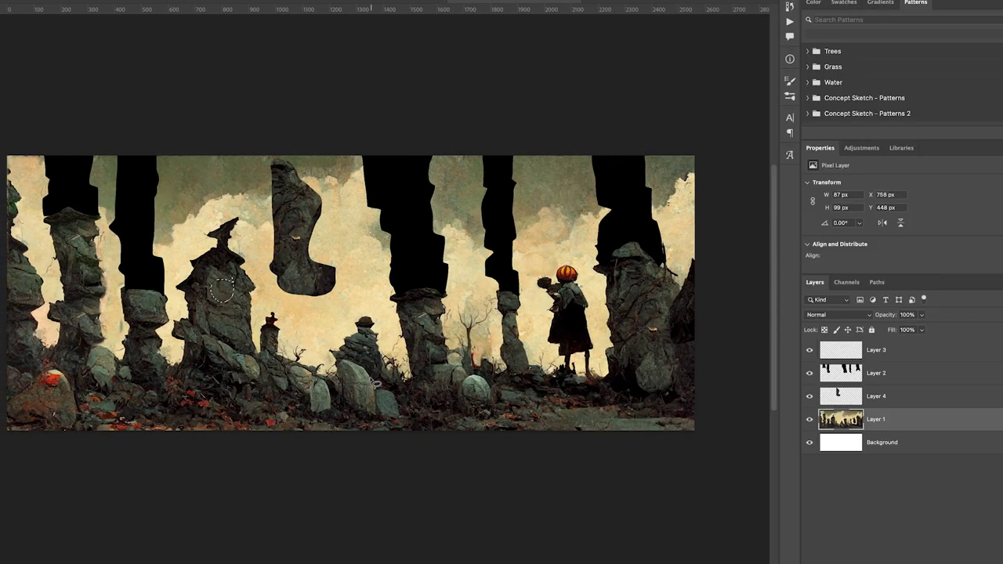
mouse_move(197, 349)
left_mouse_down()
mouse_move(228, 380)
mouse_move(265, 377)
mouse_move(239, 268)
mouse_move(215, 263)
mouse_move(198, 349)
left_mouse_up()
Step: Copy the tower rock to a new layer, hide Layer 4, and clip the copy to the black columns
key("ctrl+j")
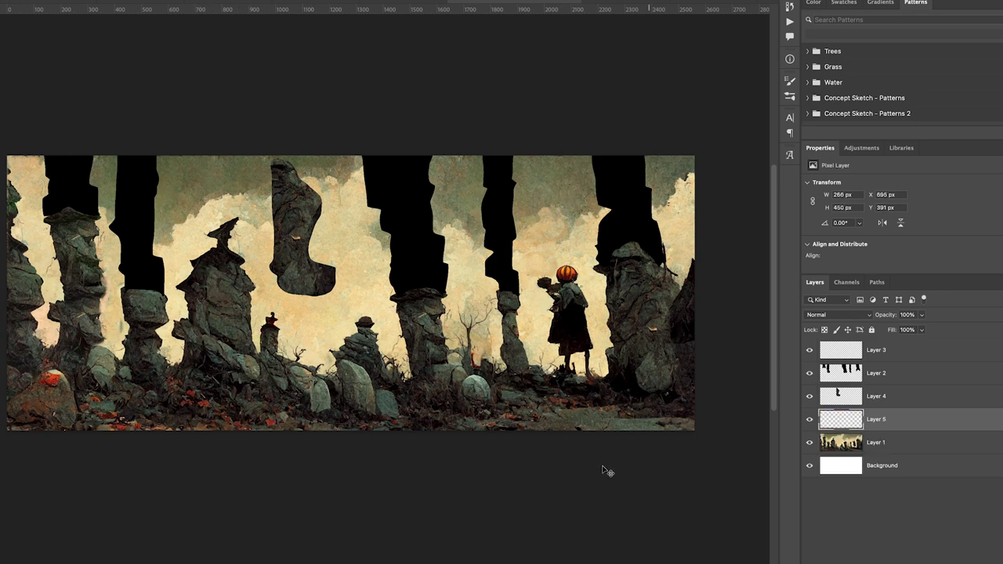
left_click_drag(604, 472, 760, 476)
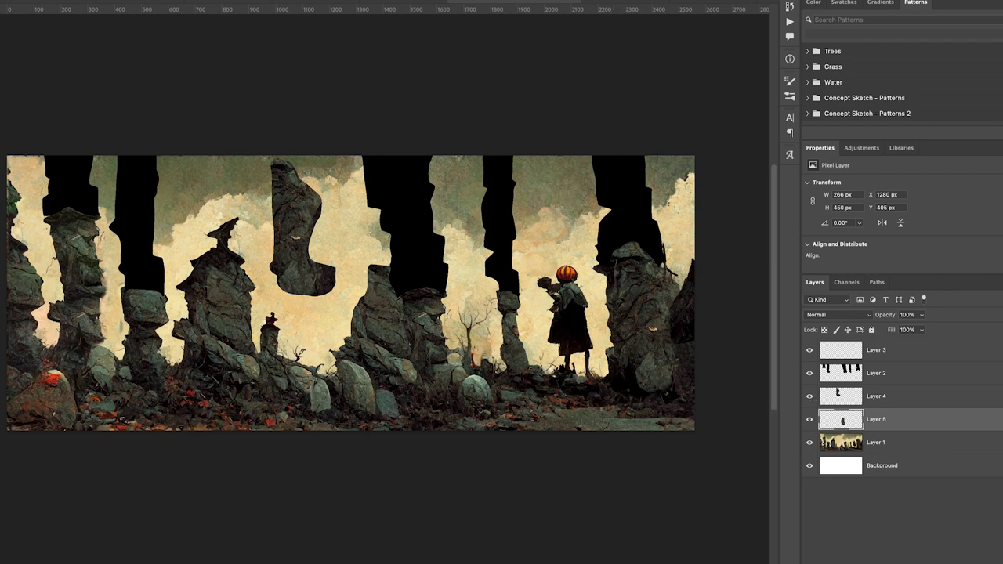
left_click(809, 396)
left_click_drag(886, 420, 890, 365)
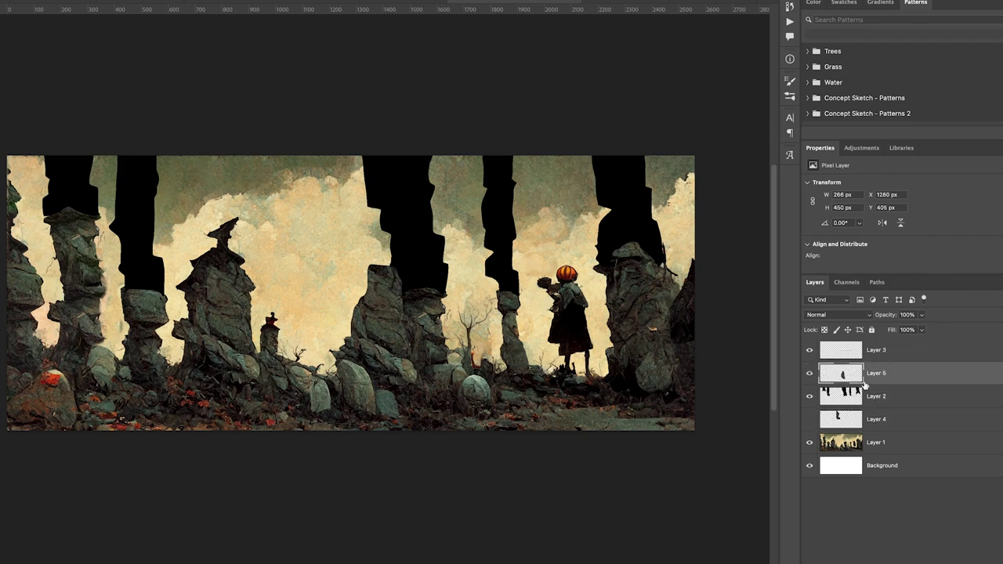
right_click(892, 380)
right_click(909, 380)
left_click(945, 283)
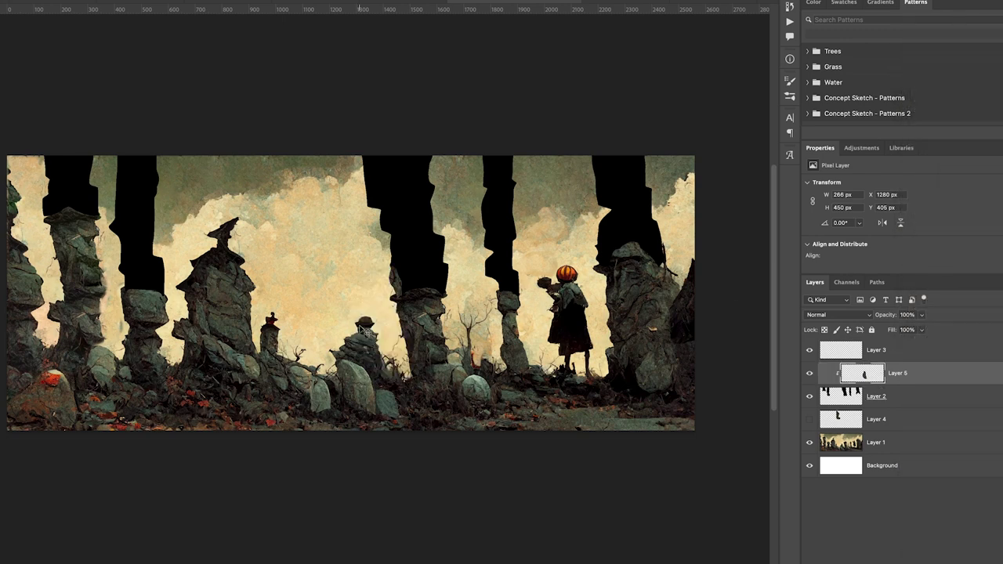
Step: Move the rock up into the middle column and duplicate it to stack a second copy
left_click_drag(392, 304, 430, 229)
left_click_drag(952, 373, 971, 561)
left_click_drag(400, 251, 435, 190)
left_click(957, 389, "shift")
key("ctrl+g")
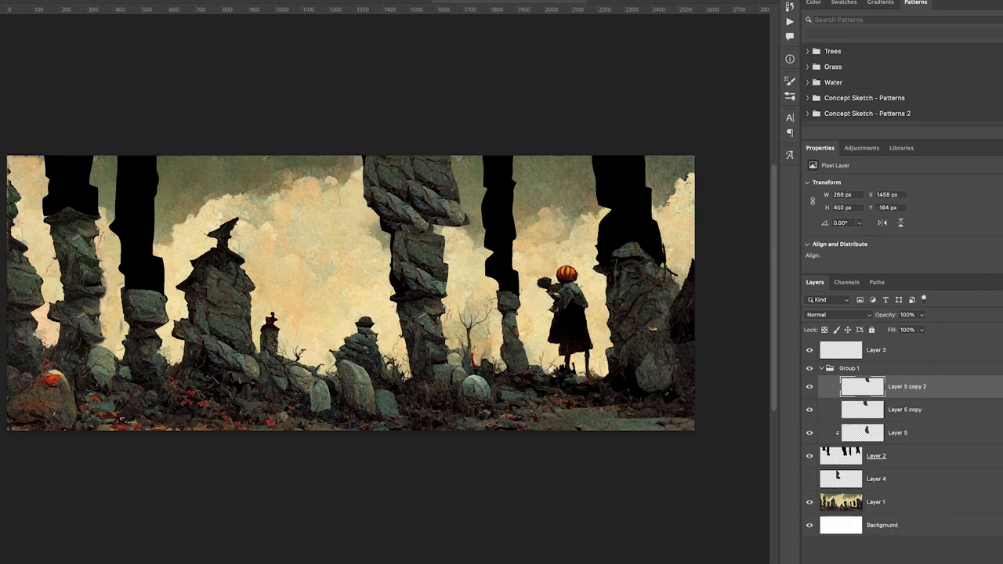
key("ctrl+z")
key("ctrl+z")
key("ctrl+z")
Step: Show the floating rock piece, clip it to the black columns, and place it on a pillar top
left_click(897, 398)
left_click_drag(407, 235, 399, 165)
left_click(809, 442)
left_click_drag(901, 442, 901, 384)
right_click(862, 372)
left_click(839, 279)
left_click_drag(306, 235, 413, 141)
Step: Duplicate rock pieces onto the left pillars, merge the copies into one layer, and delete the leftover
right_click(862, 373)
left_click(861, 280)
left_click_drag(399, 196, 117, 235)
left_click(901, 373, "shift")
key("ctrl+e")
left_click_drag(118, 235, 75, 183)
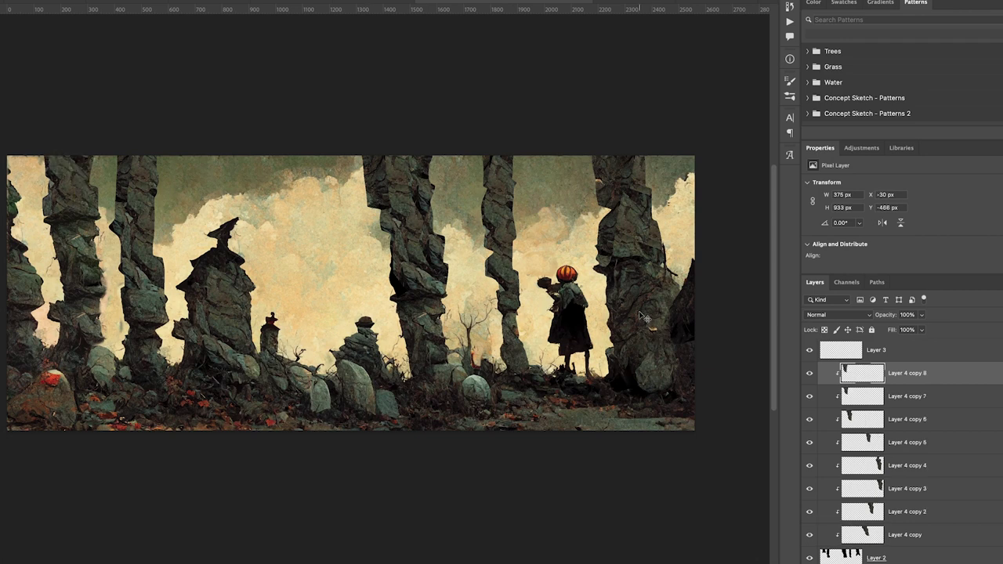
left_click(901, 488, "shift")
key("ctrl+e")
key("Delete")
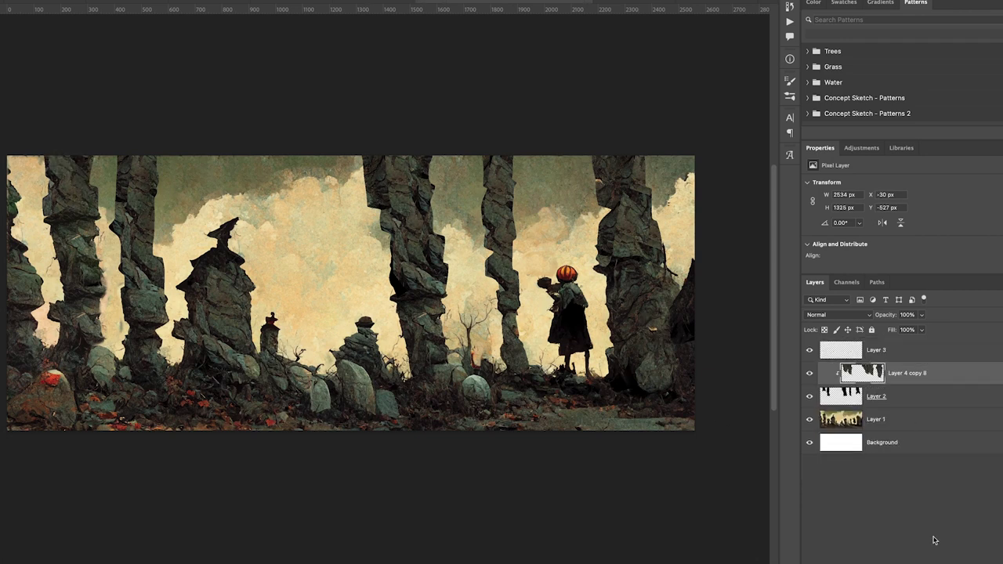